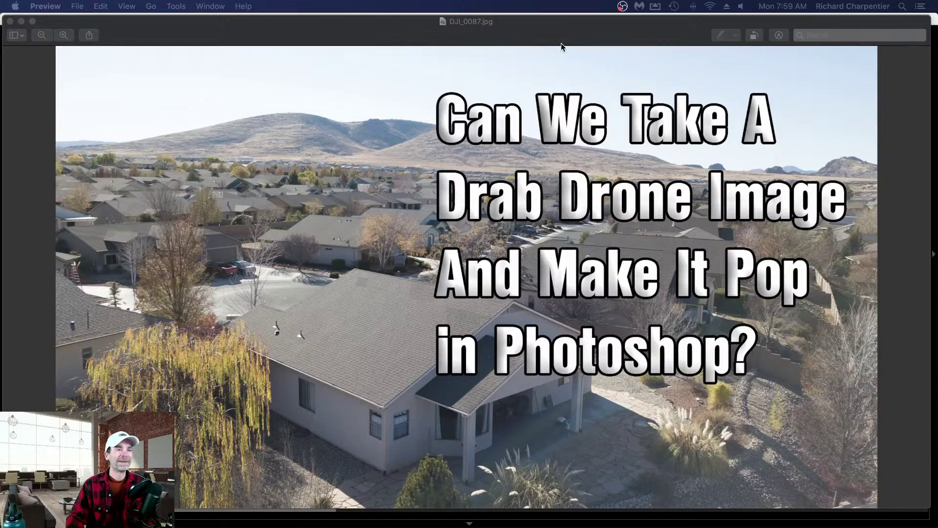
pyautogui.moveTo(558, 33); pyautogui.dragTo(556, 31)
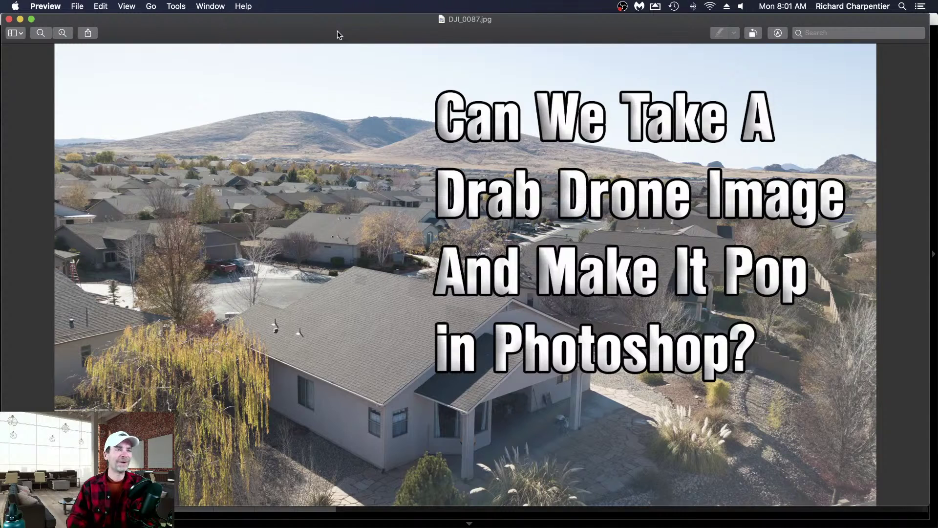
pyautogui.moveTo(345, 26); pyautogui.dragTo(342, 25)
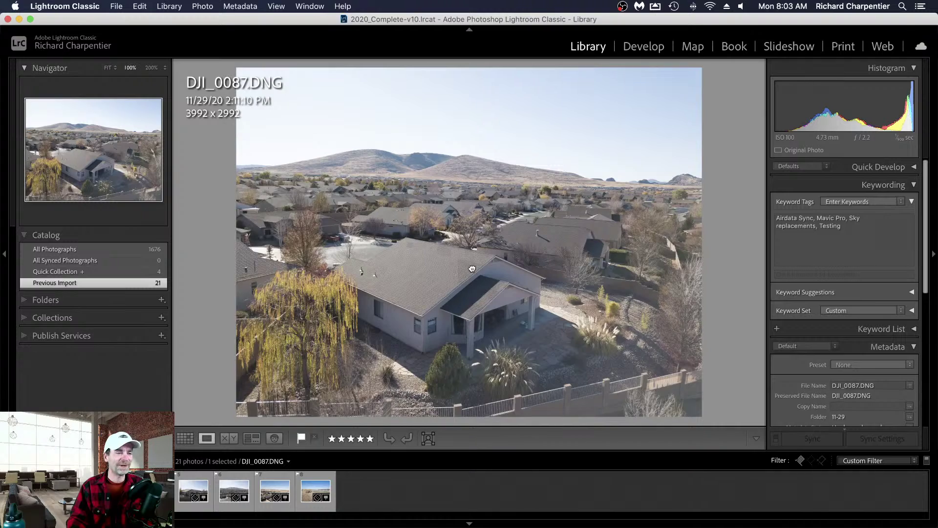
# Step: Develop DJI_0087.DNG in Lightroom Classic with Highlights at -100, Clarity +30, Dehaze +30 and Vibrance +22
pyautogui.click(474, 269)
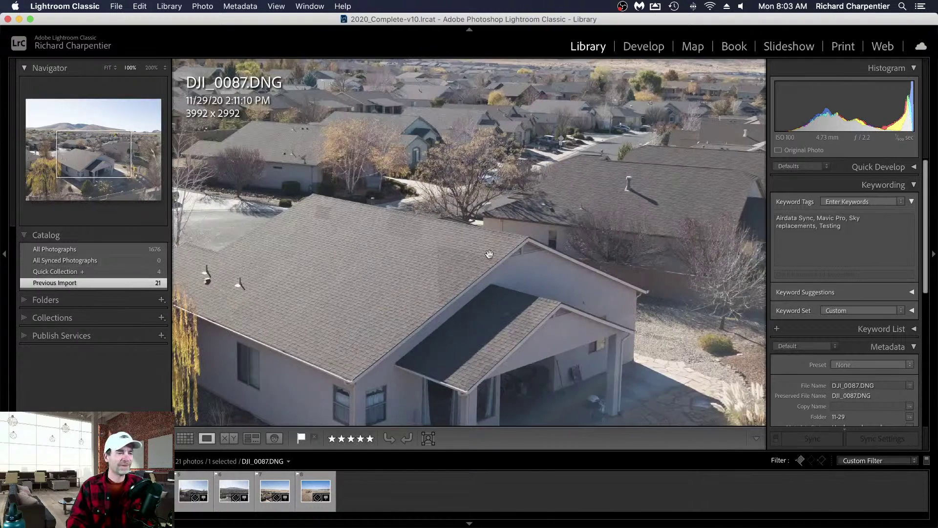
pyautogui.click(459, 270)
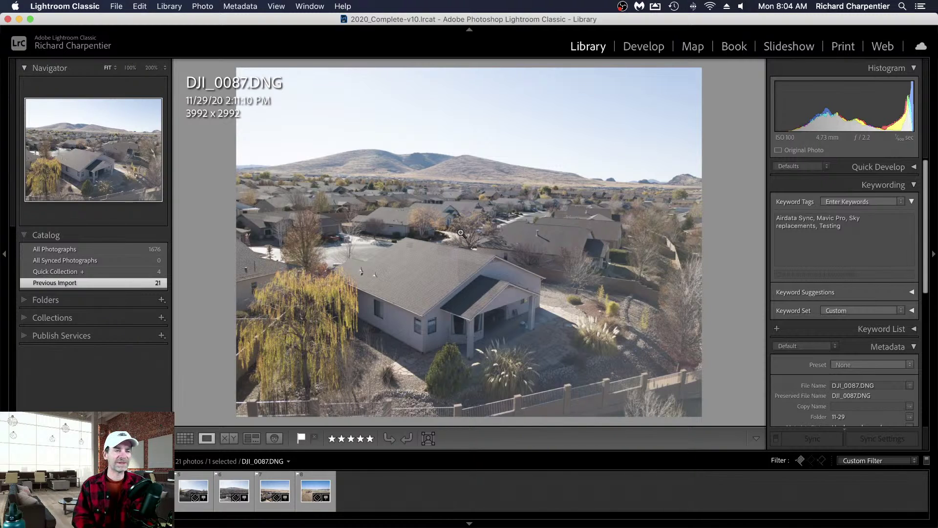
pyautogui.press('d')
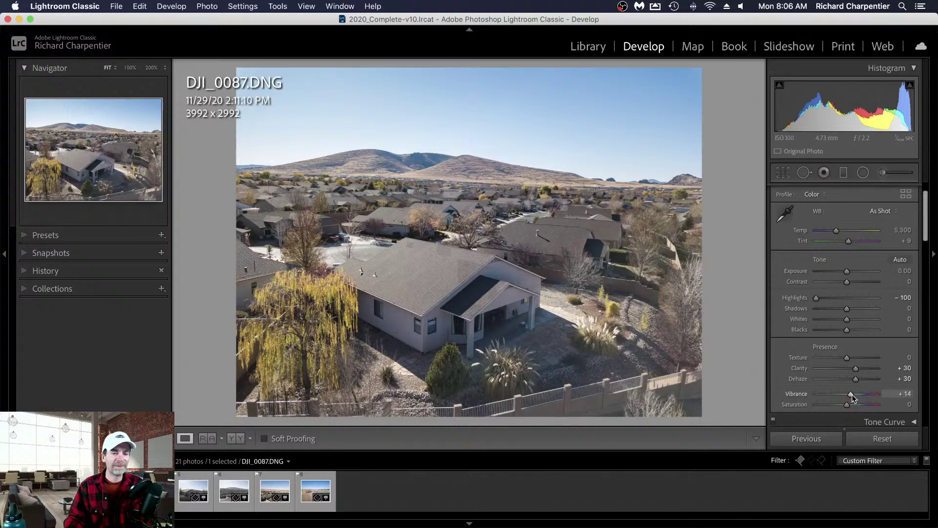
pyautogui.moveTo(849, 394)
pyautogui.mouseDown()
pyautogui.moveTo(857, 396)
pyautogui.moveTo(846, 396)
pyautogui.mouseUp()
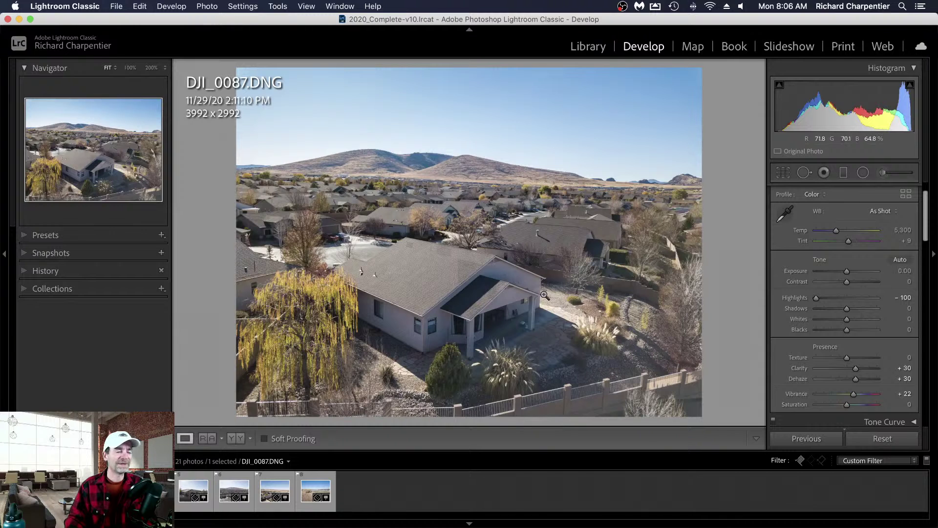
# Step: Compare the developed photo side by side with its original version, enlarging the comparison for a closer look
pyautogui.click(236, 438)
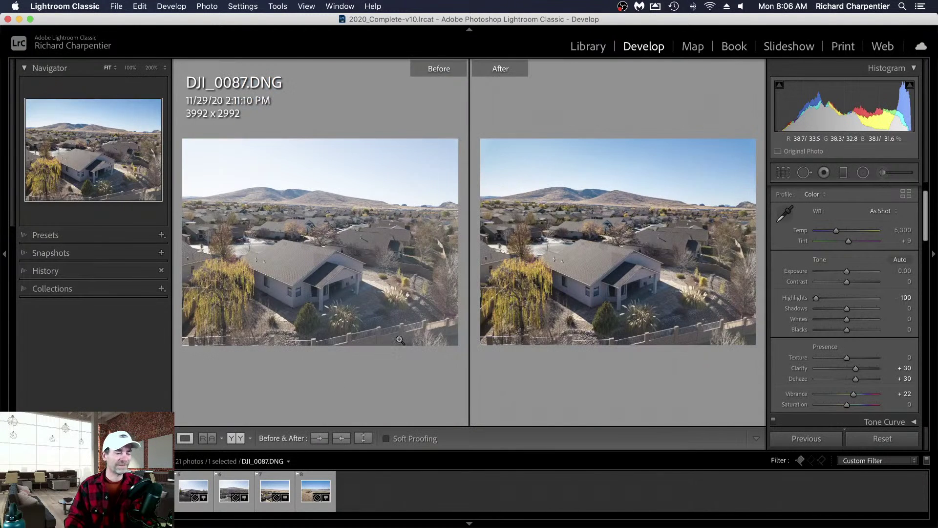
pyautogui.press('Tab')
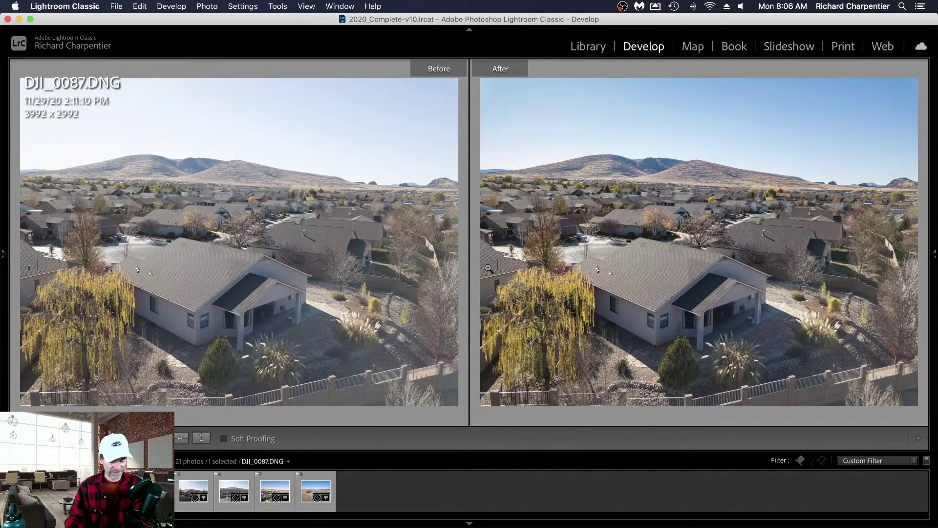
pyautogui.press('Tab')
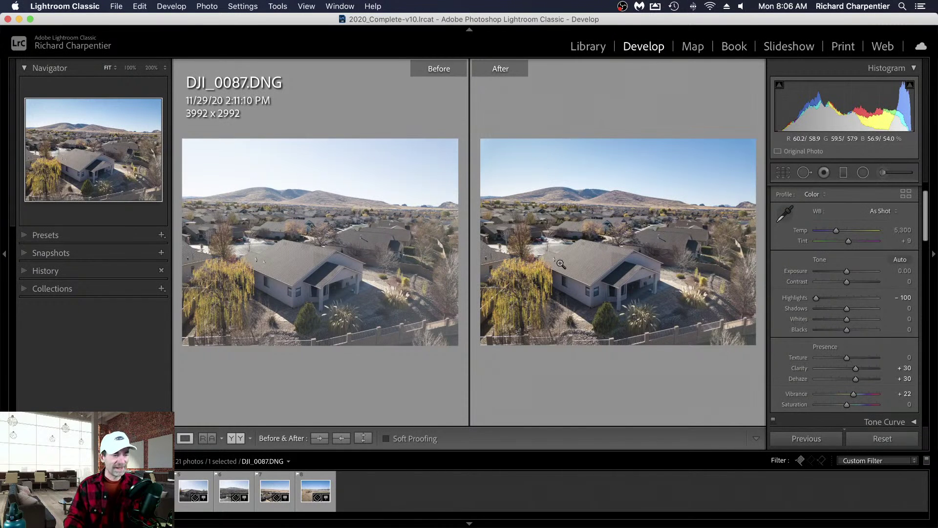
# Step: Return to the library's single-photo view of DJI_0087.DNG and send it to Adobe Photoshop 2021 for editing
pyautogui.press('g')
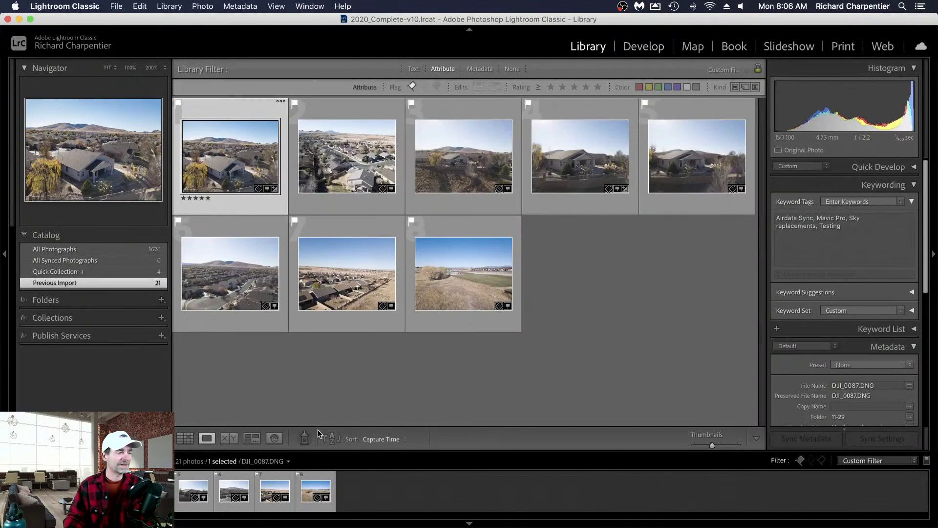
pyautogui.doubleClick(253, 170)
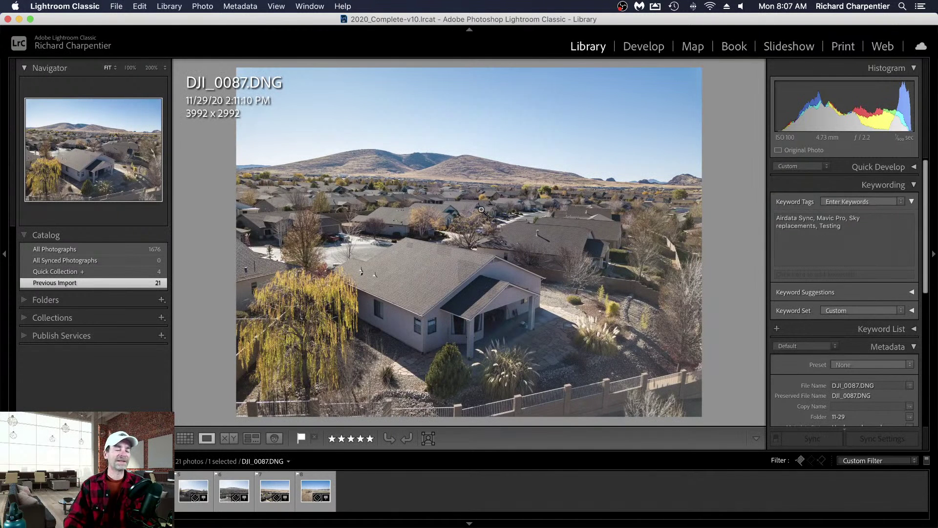
pyautogui.rightClick(443, 191)
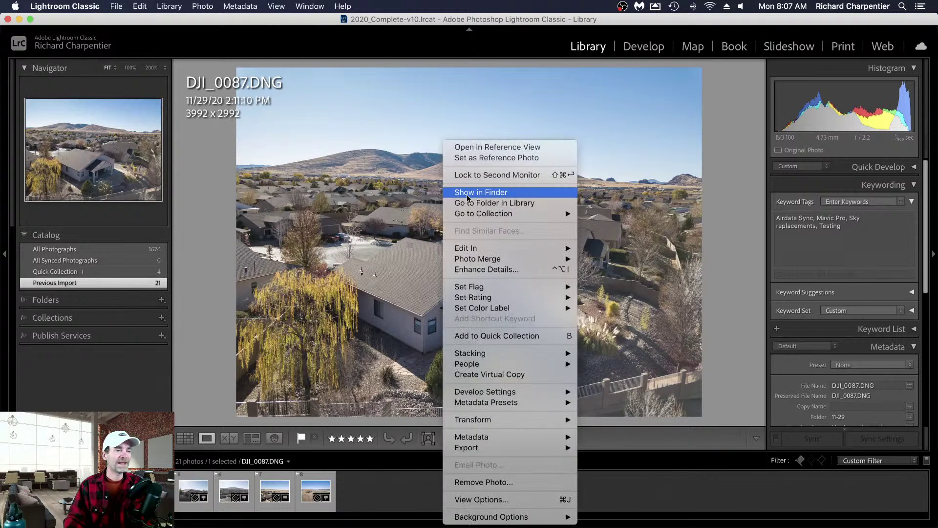
pyautogui.moveTo(479, 249)
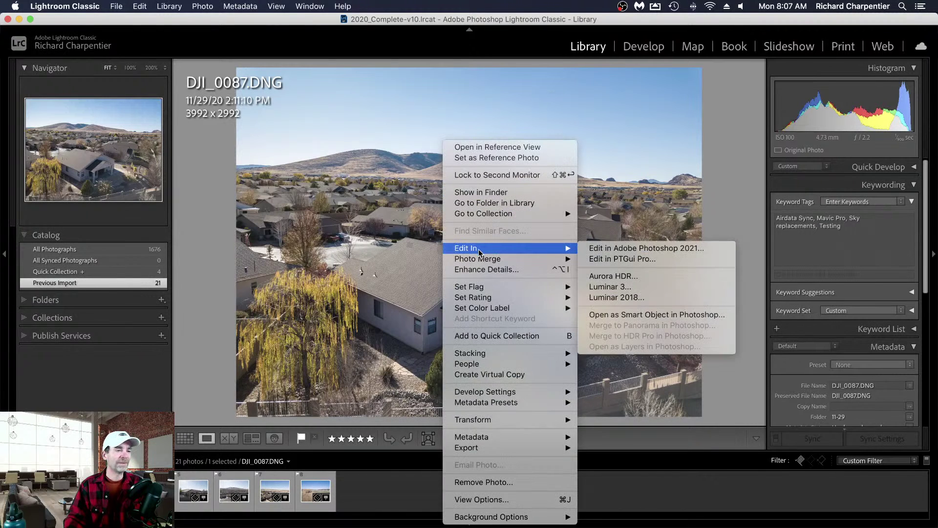
pyautogui.click(615, 250)
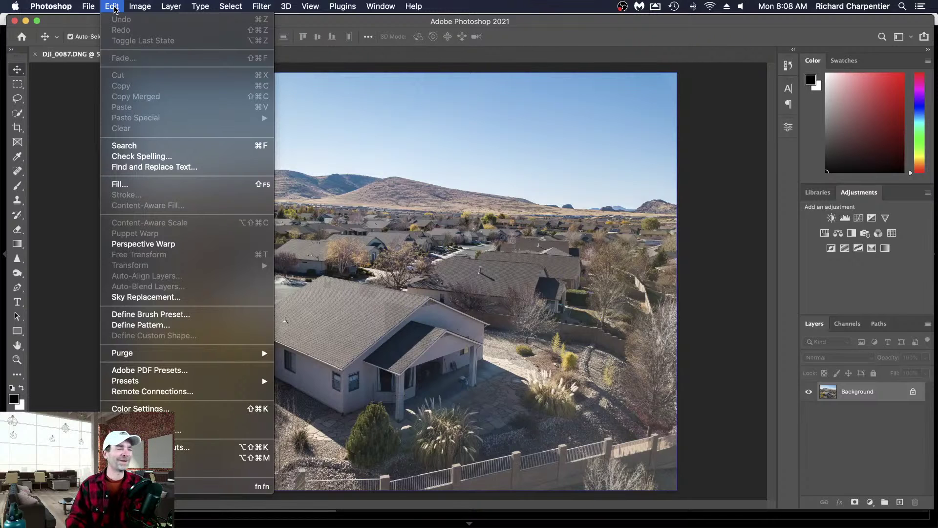
# Step: Start Sky Replacement on the drone photo and try a Blue Skies preset with scattered white clouds
pyautogui.click(189, 299)
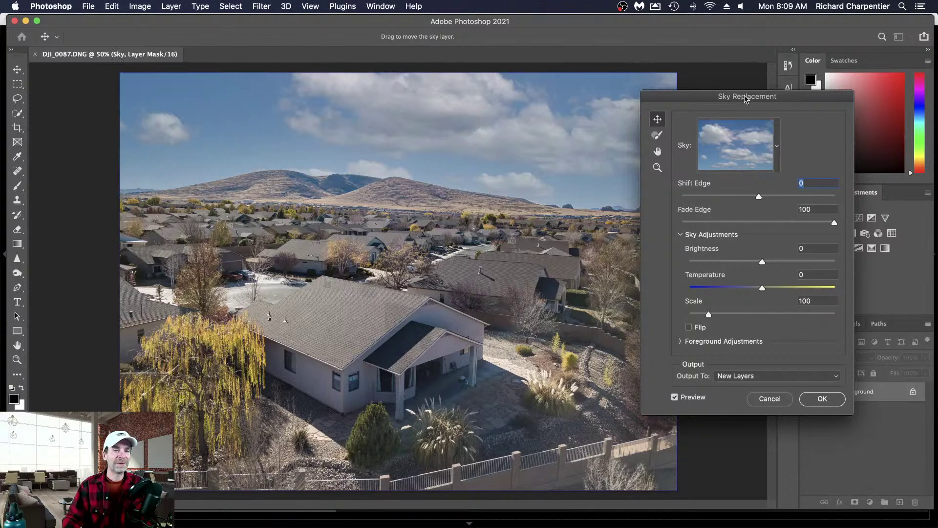
pyautogui.moveTo(746, 98); pyautogui.dragTo(767, 101)
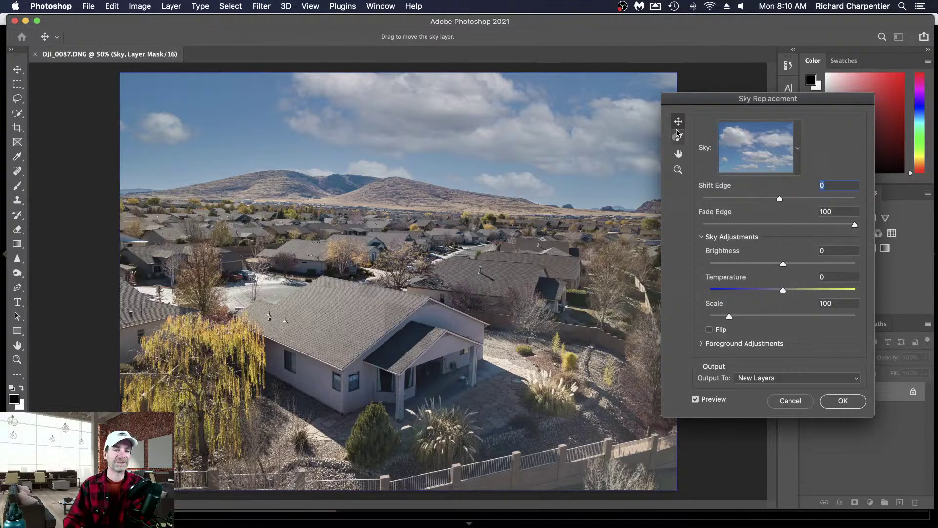
pyautogui.click(797, 148)
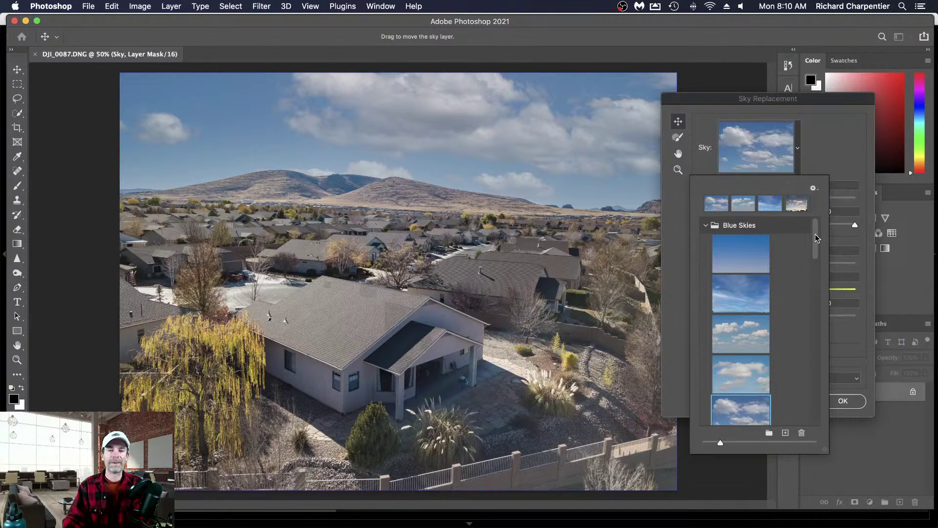
pyautogui.moveTo(815, 243); pyautogui.dragTo(814, 253)
pyautogui.scroll(-1, 815, 250)
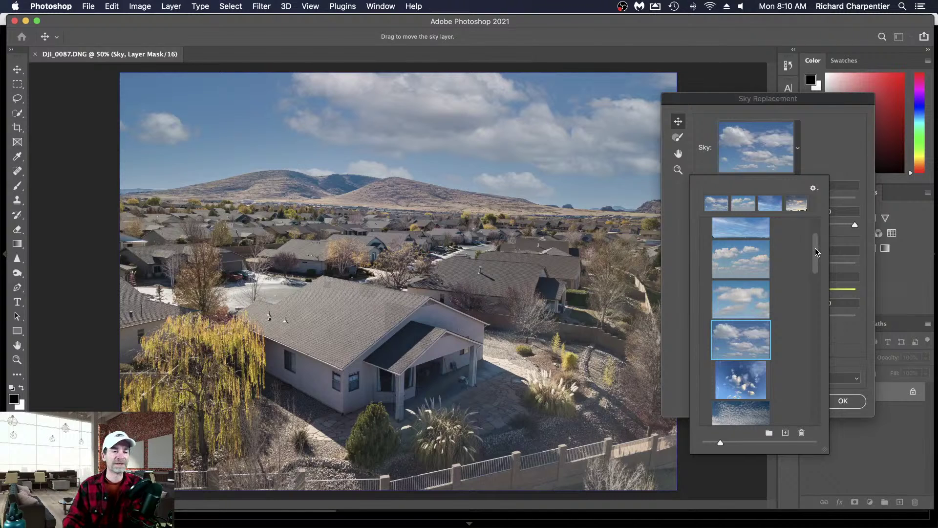
pyautogui.moveTo(816, 247); pyautogui.dragTo(815, 268)
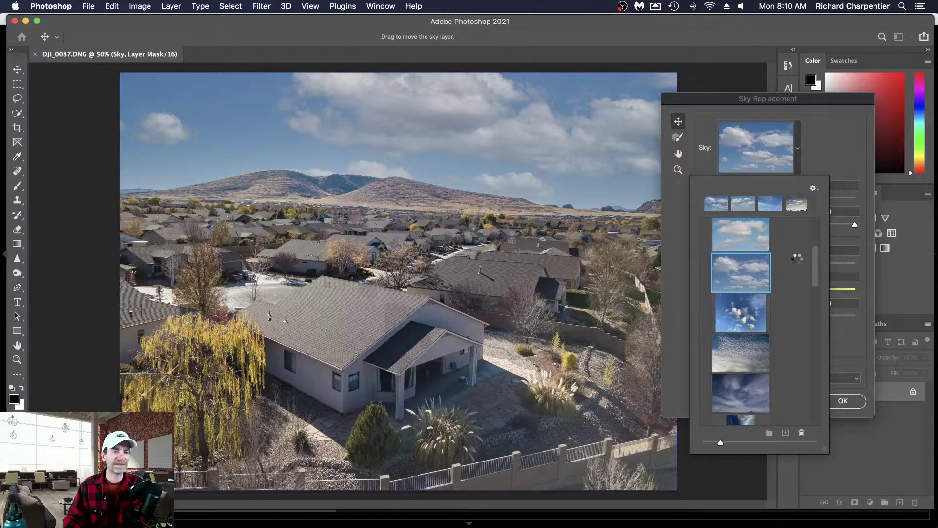
pyautogui.click(754, 239)
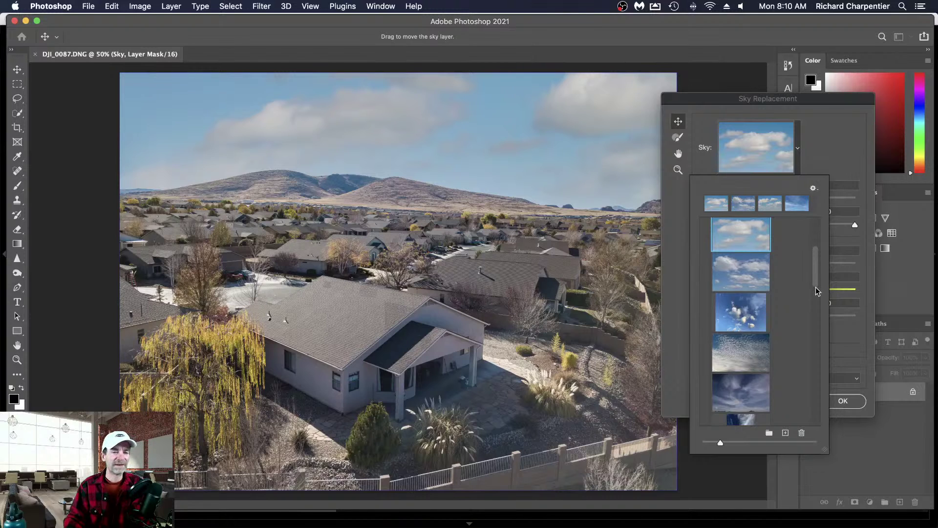
# Step: Choose the pink-orange sunset sky from the Spectacular group and apply the sky replacement, output to new layers
pyautogui.scroll(-3, 813, 287)
pyautogui.scroll(-5, 799, 282)
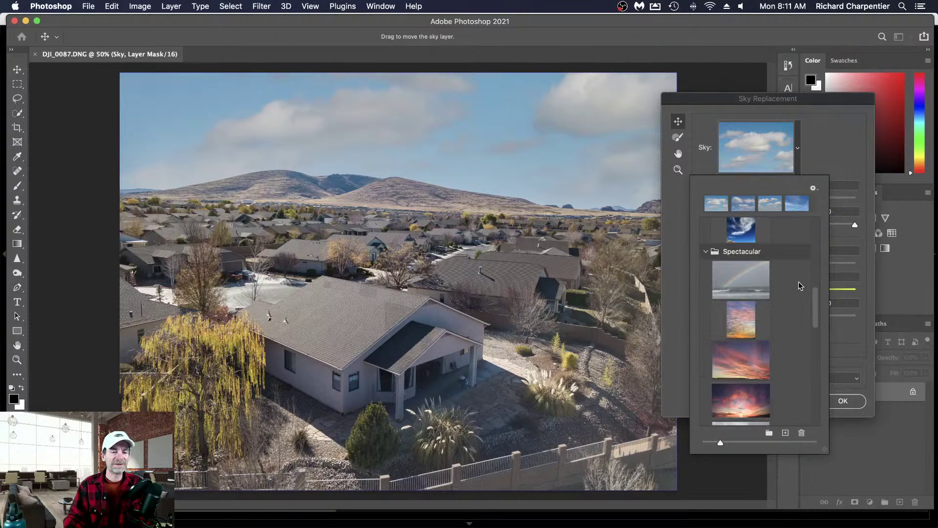
pyautogui.scroll(-2, 798, 281)
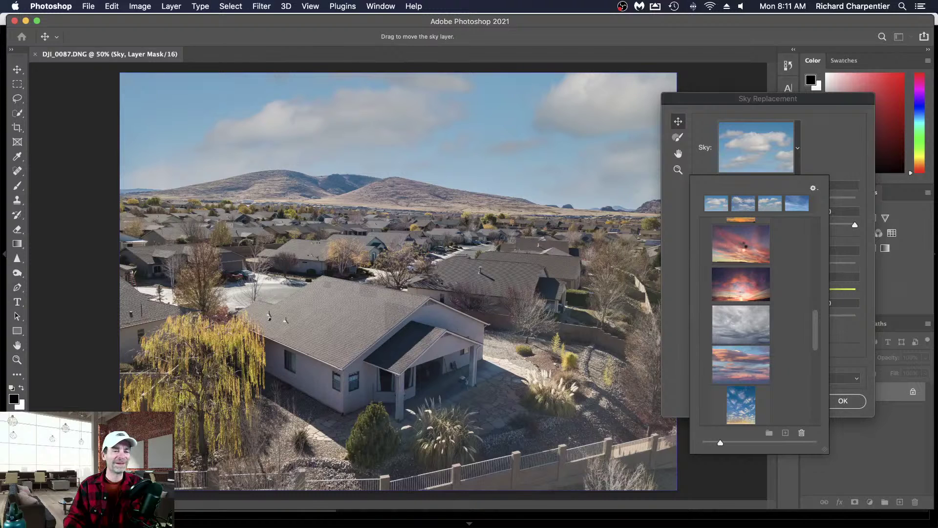
pyautogui.click(734, 248)
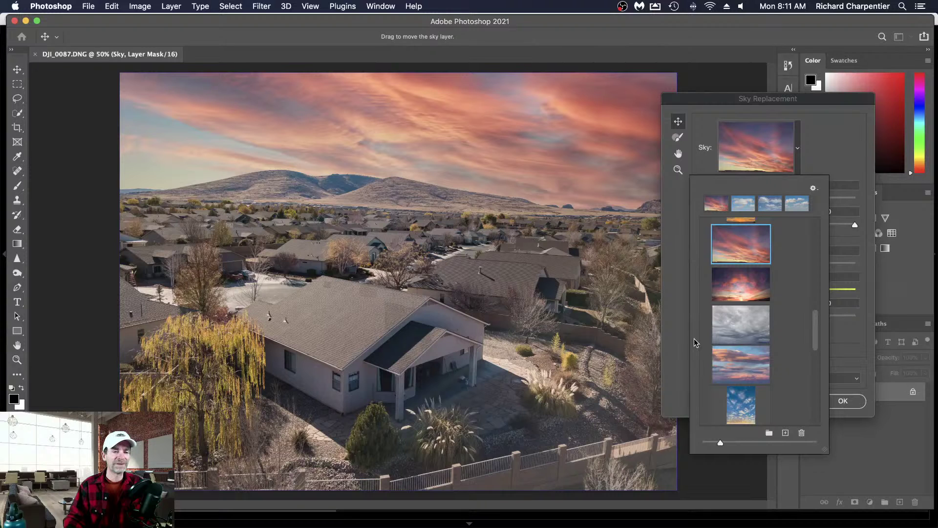
pyautogui.click(872, 362)
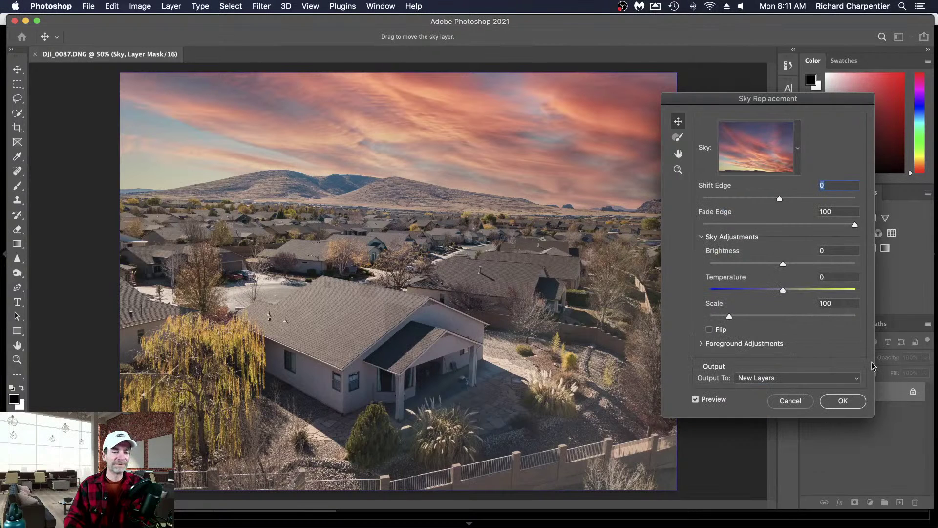
pyautogui.click(842, 401)
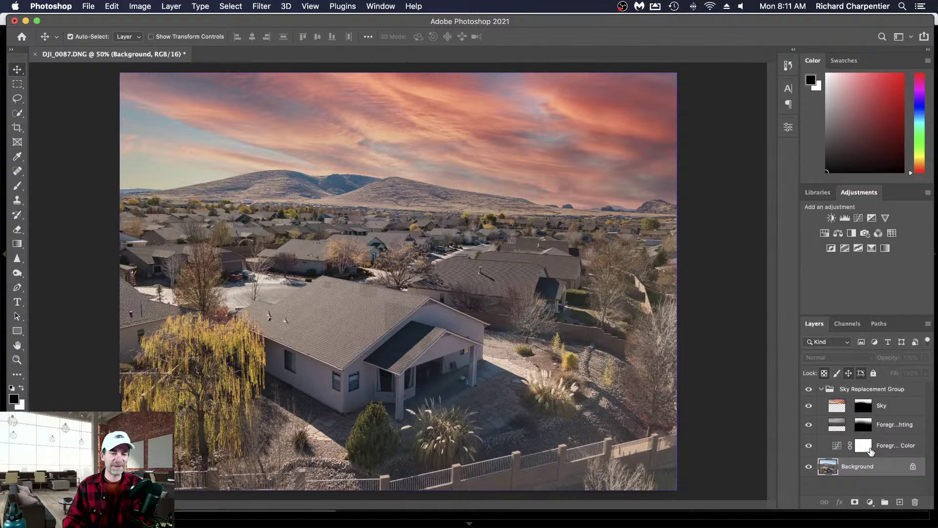
# Step: Compare the image with and without the Foreground Color layer by toggling its visibility
pyautogui.click(810, 447)
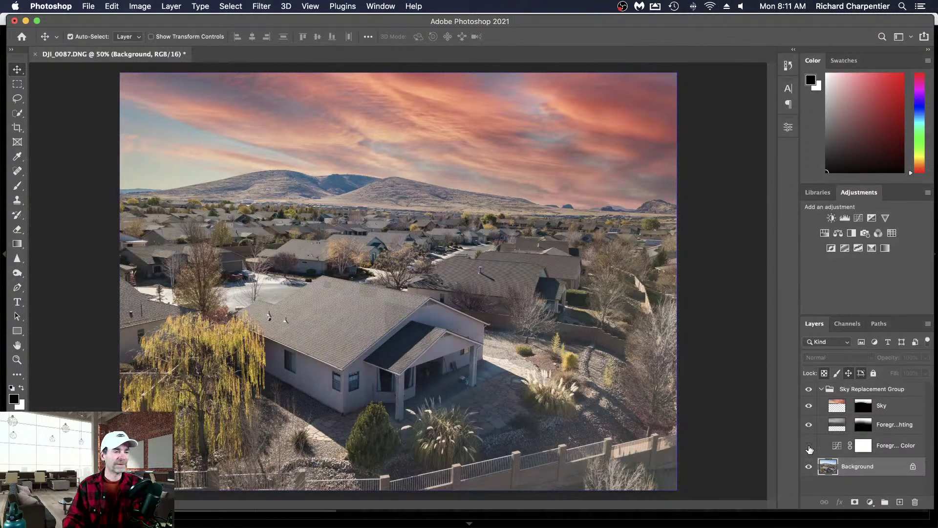
pyautogui.click(809, 447)
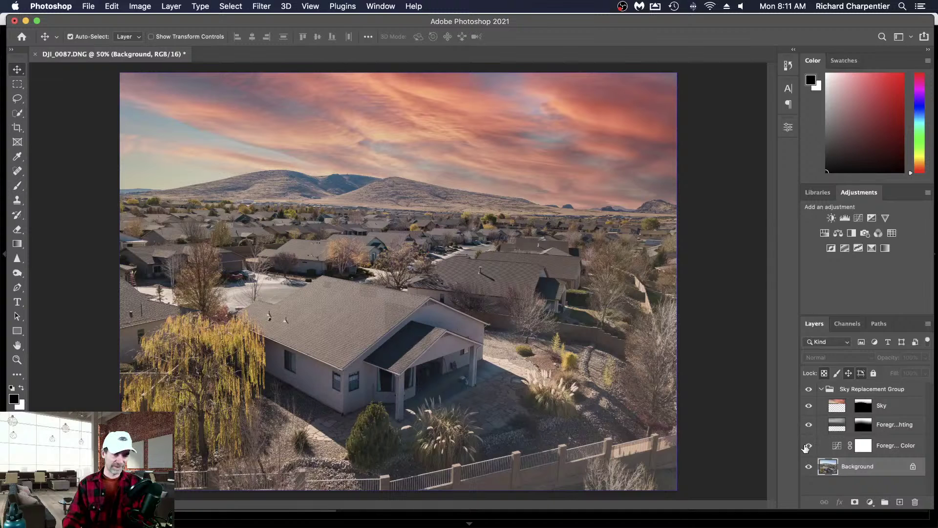
pyautogui.click(810, 447)
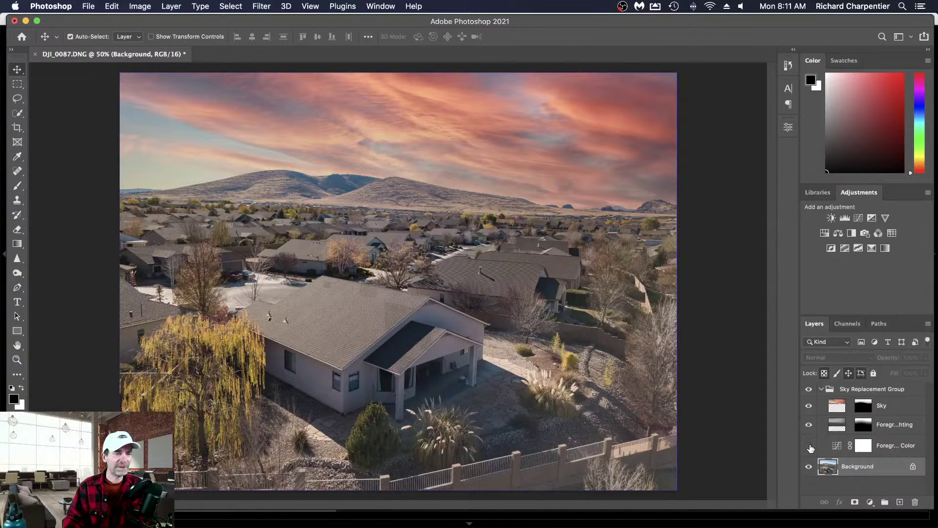
pyautogui.click(809, 447)
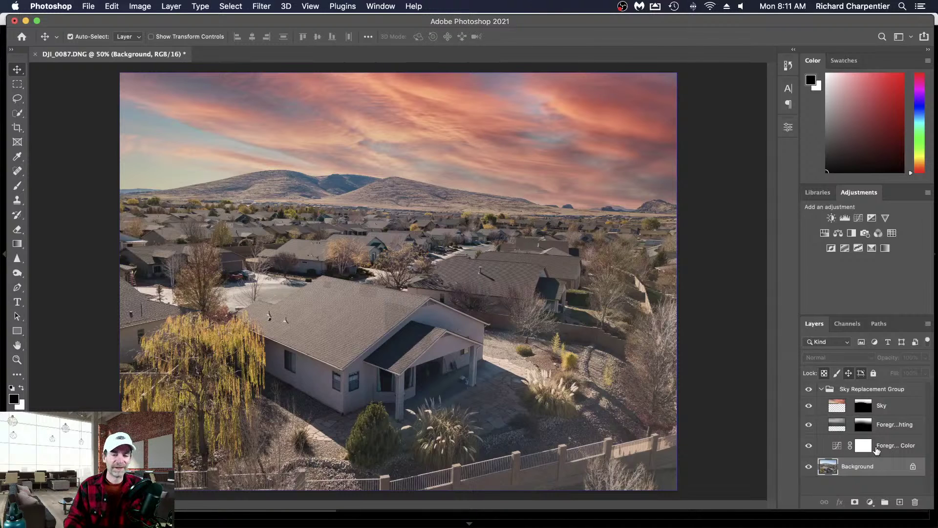
# Step: Examine the Curves adjustment properties of the Foreground Color layer
pyautogui.click(838, 448)
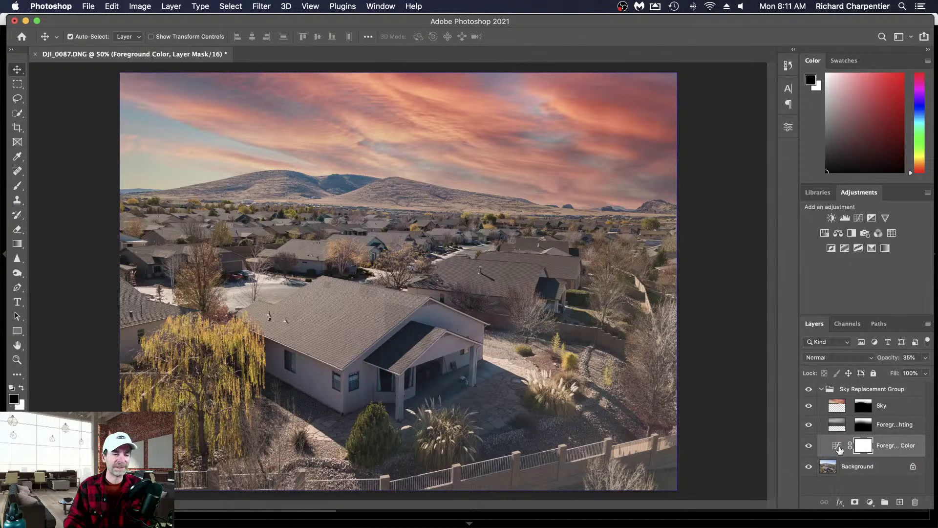
pyautogui.doubleClick(838, 446)
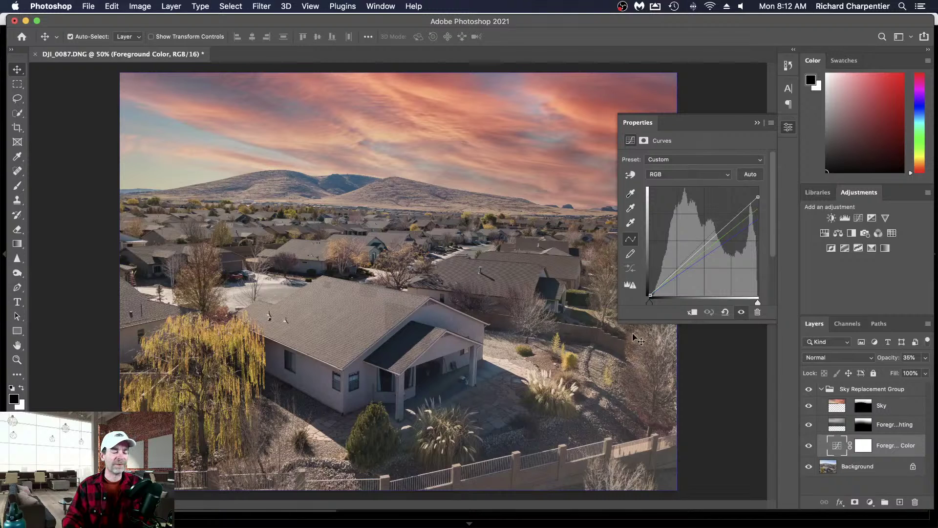
pyautogui.click(758, 123)
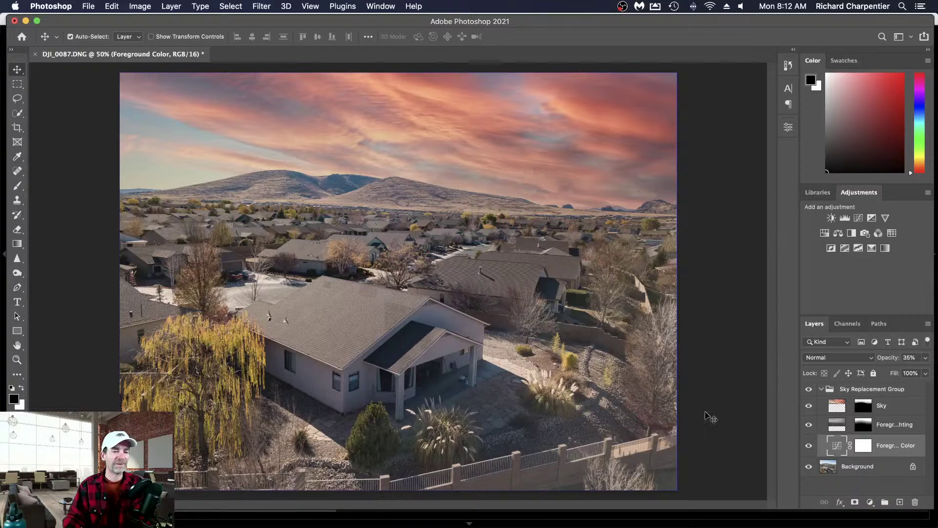
# Step: Select the Sky Replacement Group and check whether the Sky Replacement command is available for it
pyautogui.click(893, 389)
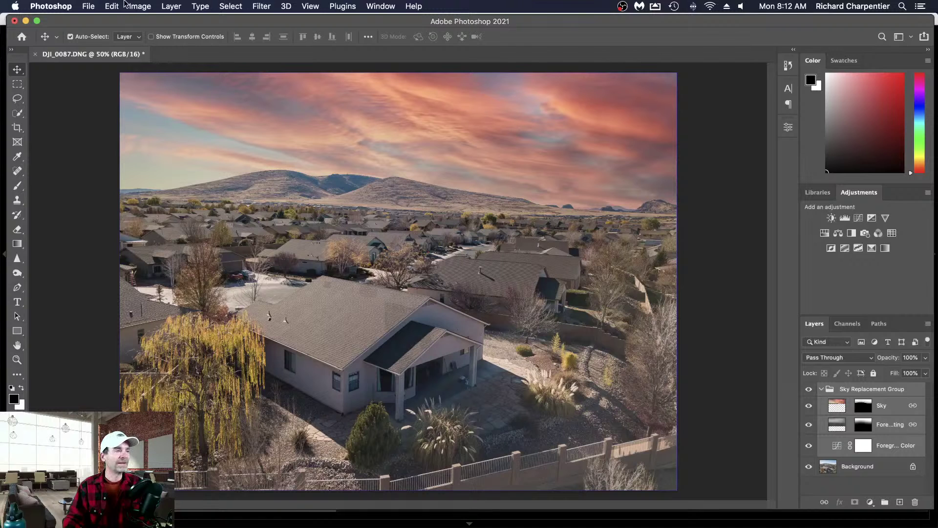
pyautogui.click(112, 7)
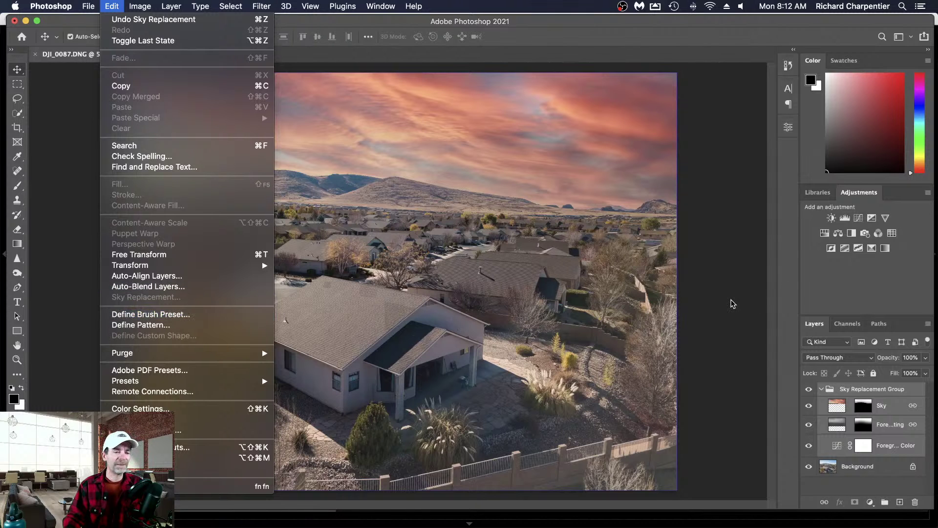
pyautogui.click(733, 303)
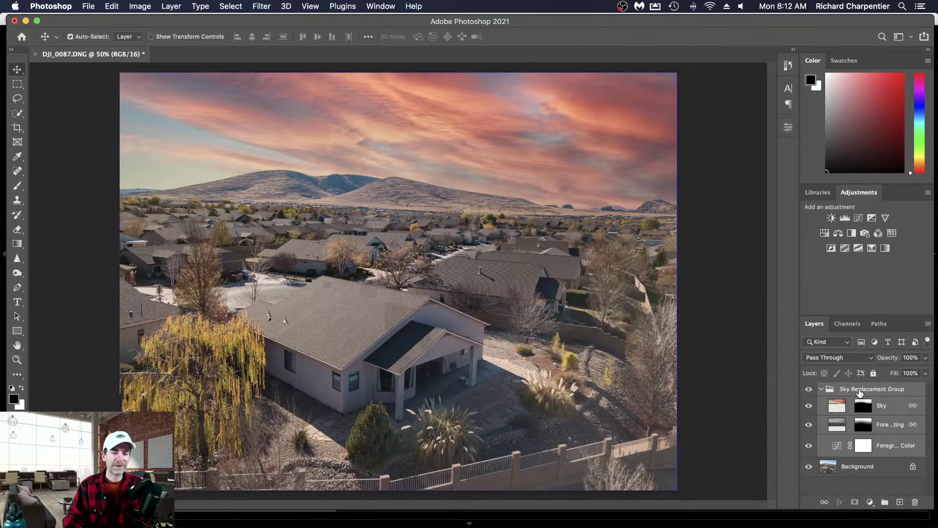
# Step: Delete the Sky Replacement Group and replace the sky with the third Blue Skies preset, scattered white clouds, output to new layers
pyautogui.click(916, 503)
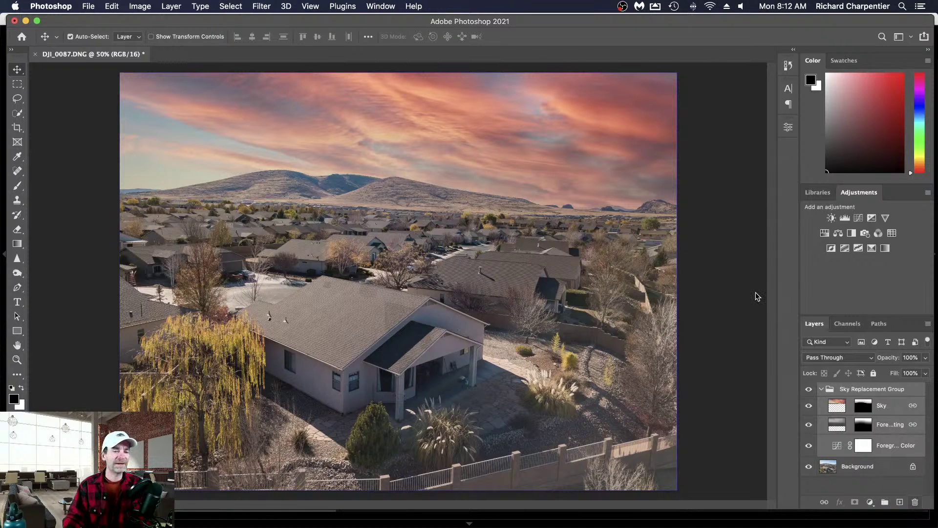
pyautogui.click(557, 191)
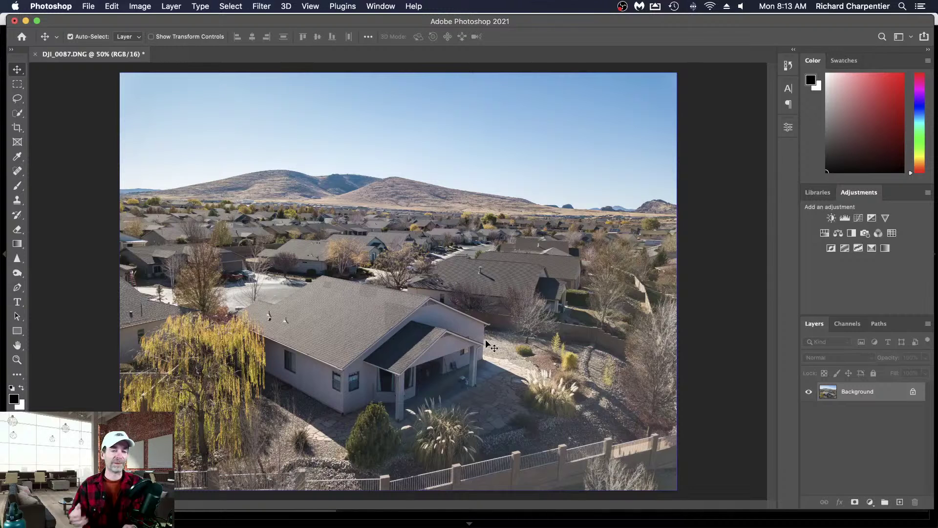
pyautogui.click(111, 6)
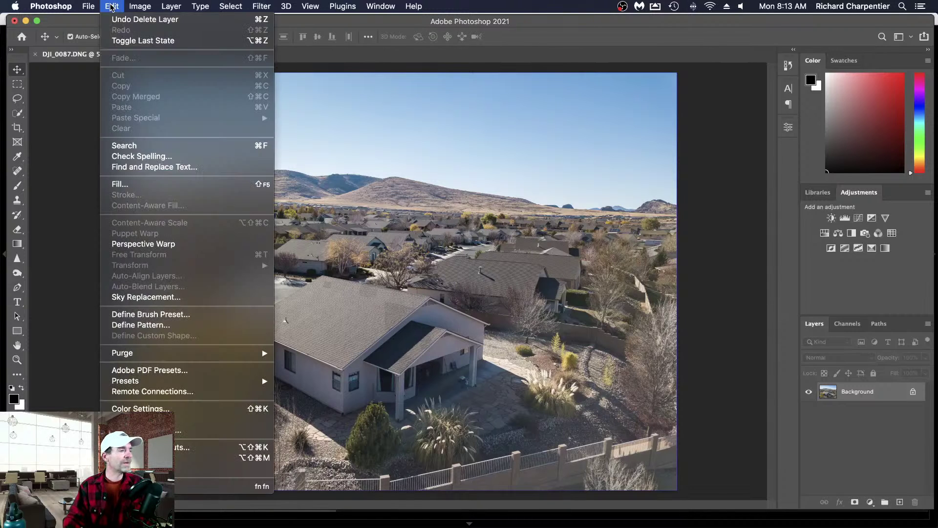
pyautogui.click(189, 297)
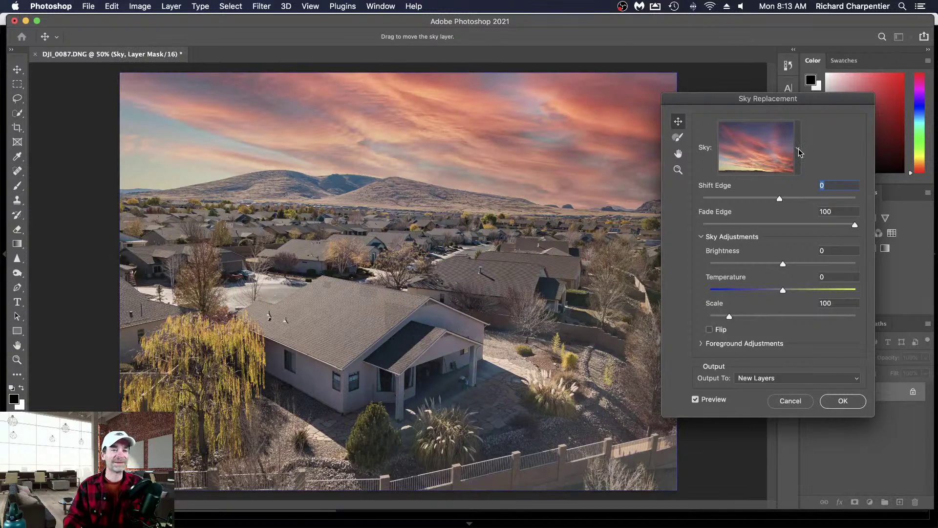
pyautogui.click(798, 149)
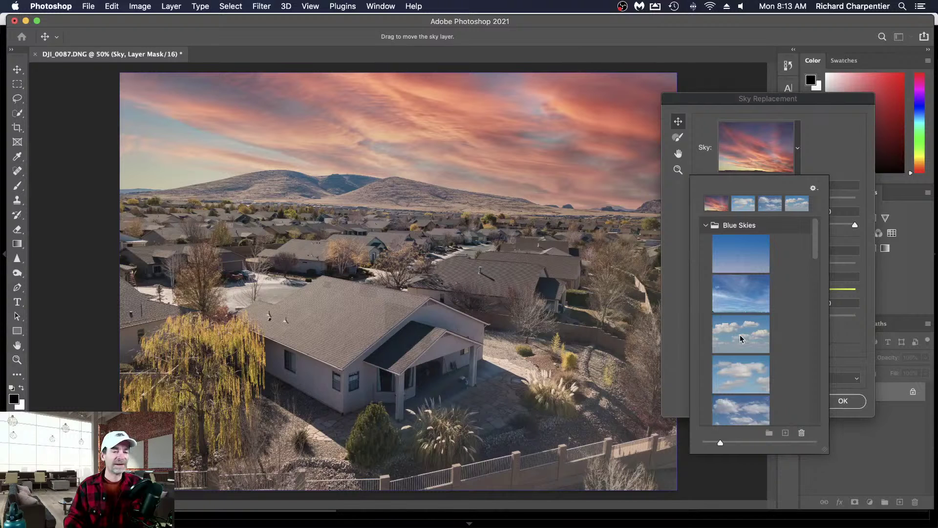
pyautogui.click(741, 337)
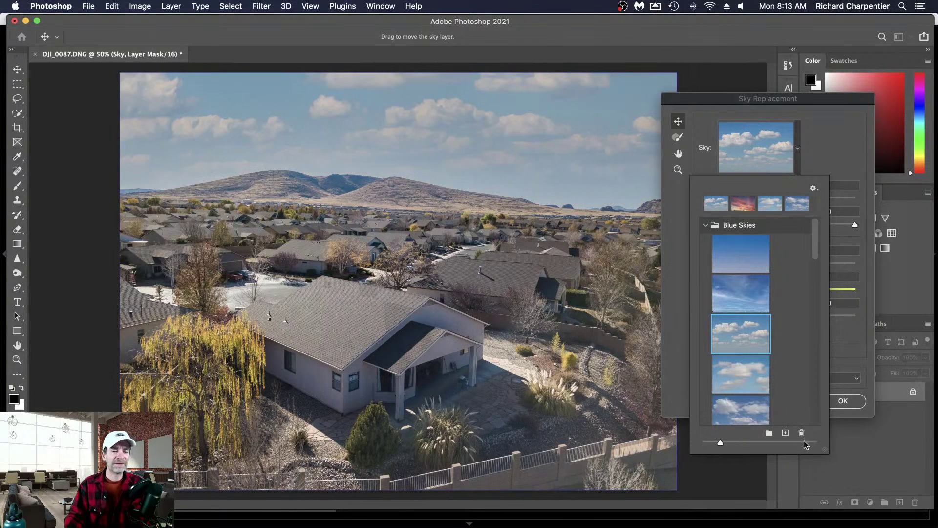
pyautogui.click(845, 403)
pyautogui.click(843, 401)
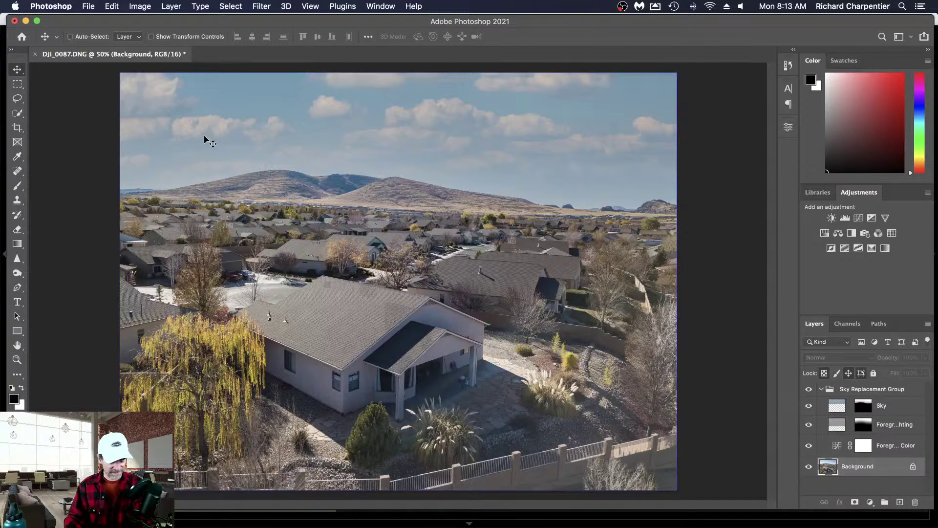
# Step: Save the sky-replaced image, close the document and switch to Lightroom Classic
pyautogui.press('super+s')
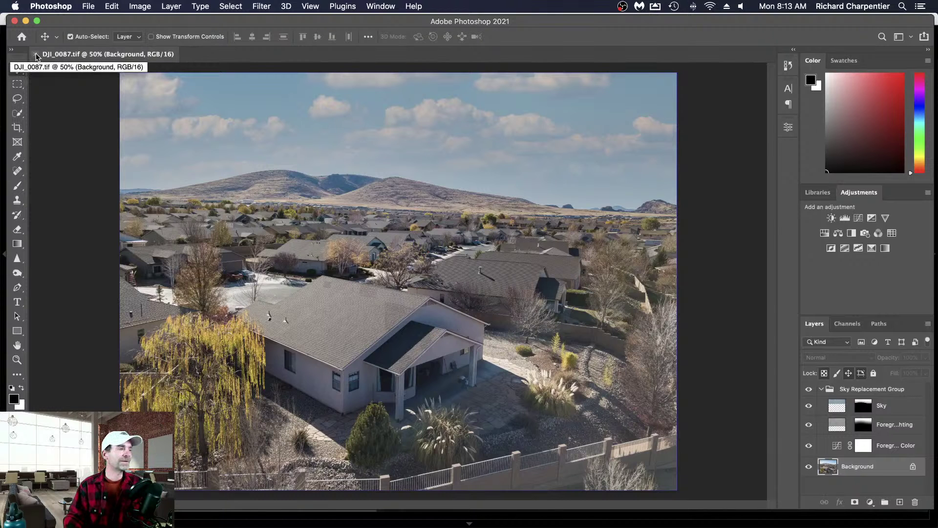
pyautogui.click(36, 54)
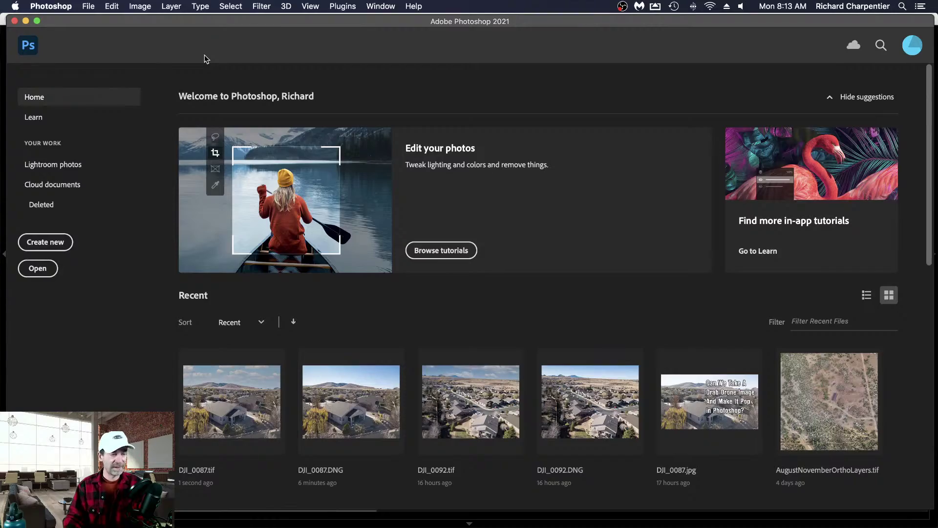
pyautogui.hotkey('ctrl', 'Up')
pyautogui.click(581, 56)
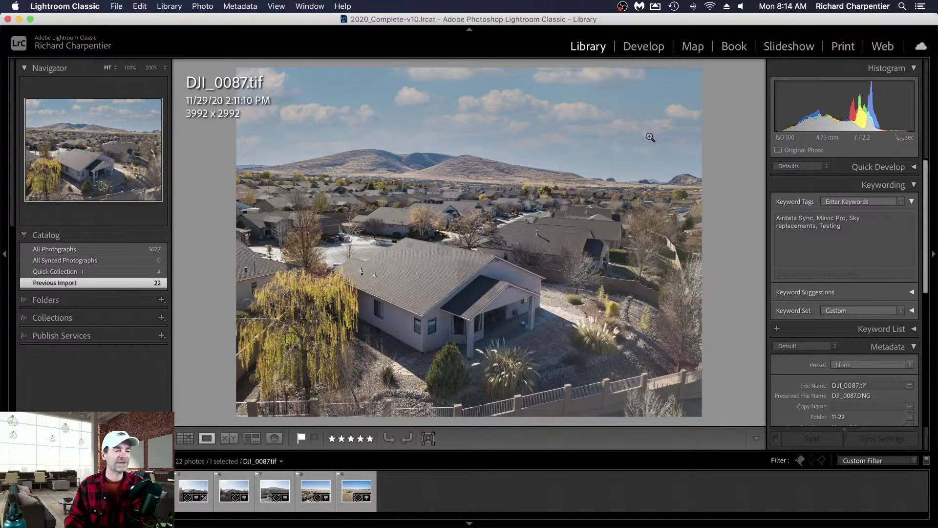
# Step: Compare DJI_0087.tif side by side with DJI_0087.DNG with the side panels hidden, and return to the grid with nothing selected
pyautogui.press('g')
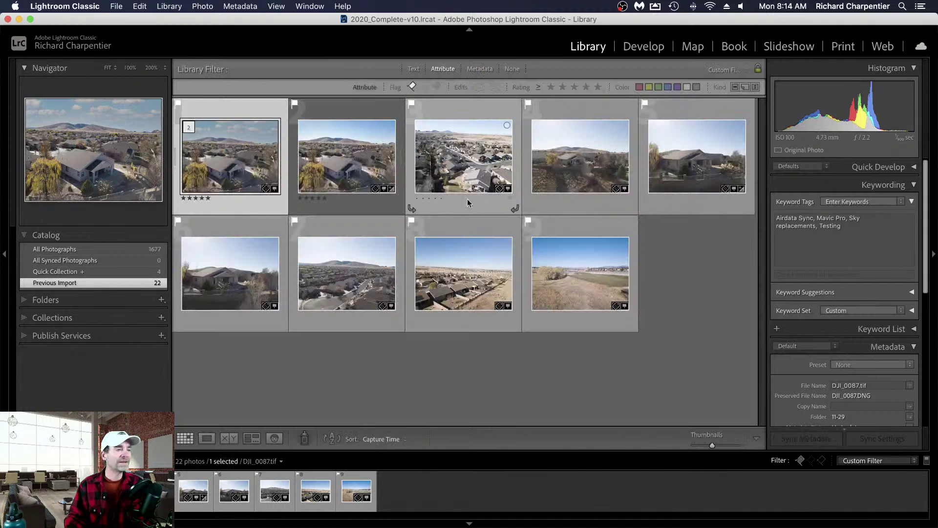
pyautogui.keyDown('super'); pyautogui.click(371, 167); pyautogui.keyUp('super')
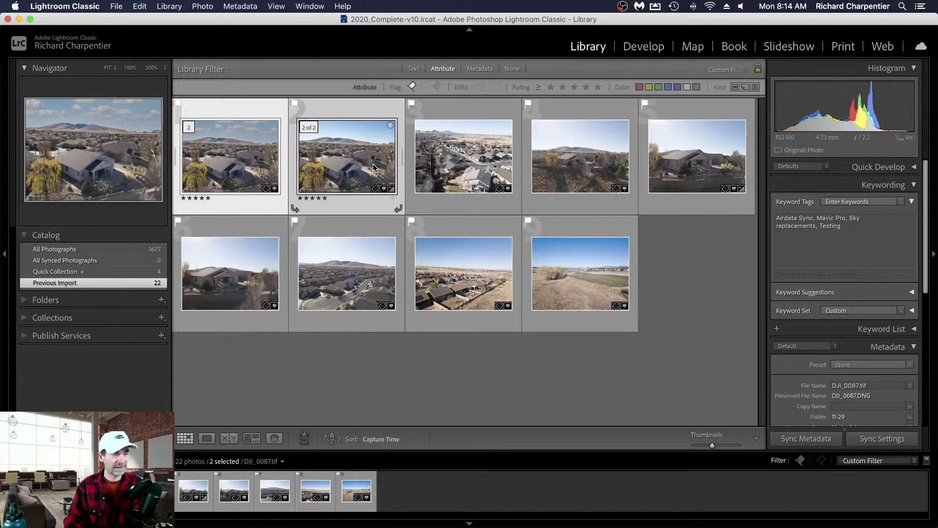
pyautogui.click(229, 439)
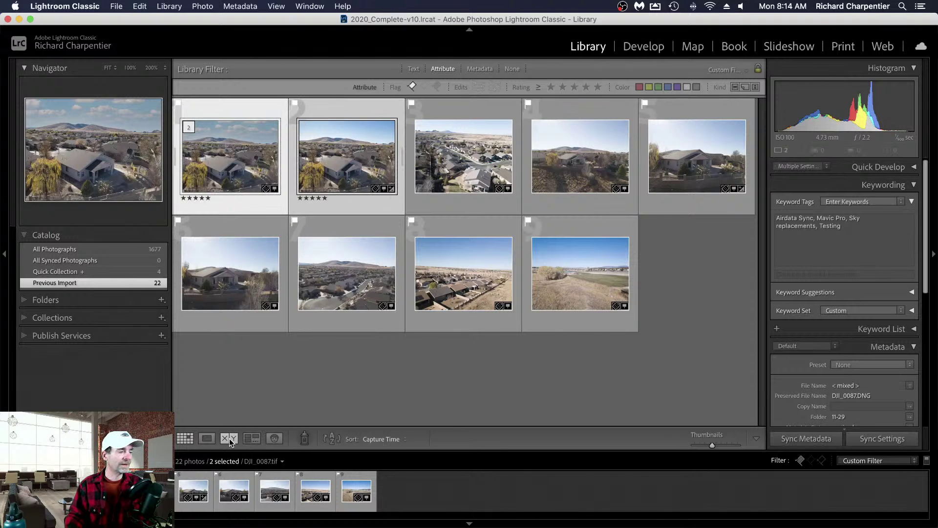
pyautogui.press('Tab')
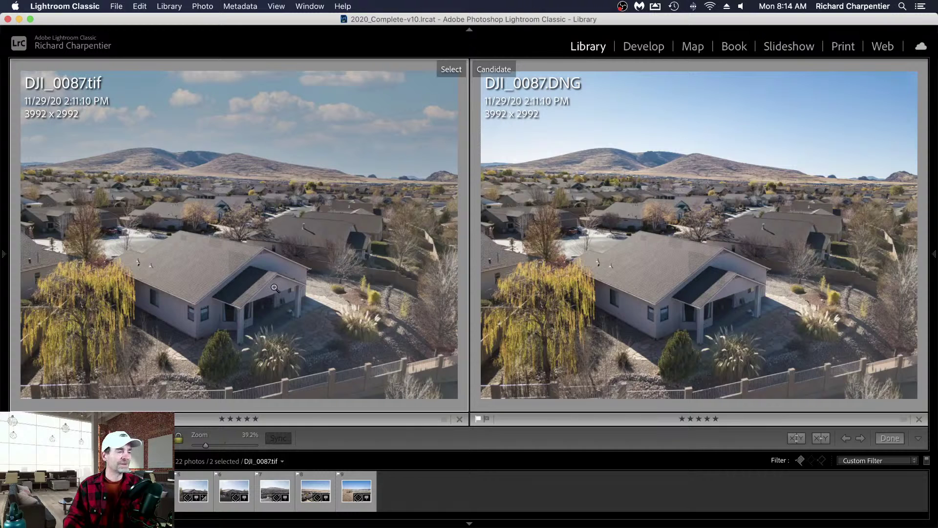
pyautogui.press('g')
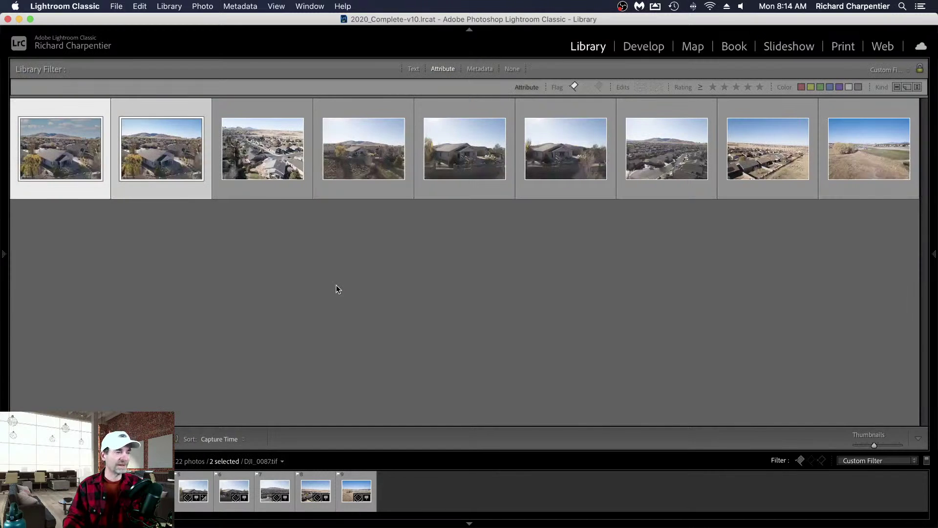
pyautogui.click(209, 272)
# Step: Open DJI_0087.tif in the Develop module and show it as a single image instead of before and after
pyautogui.doubleClick(78, 154)
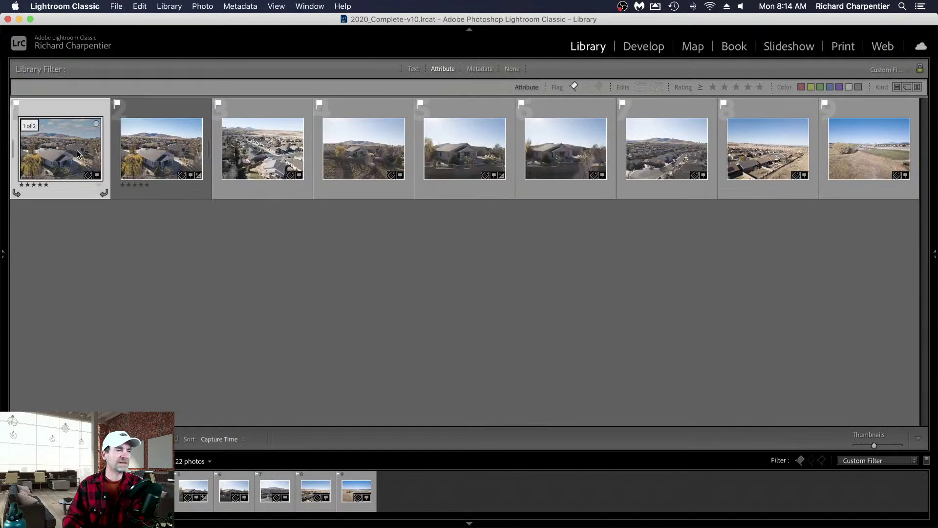
pyautogui.click(635, 47)
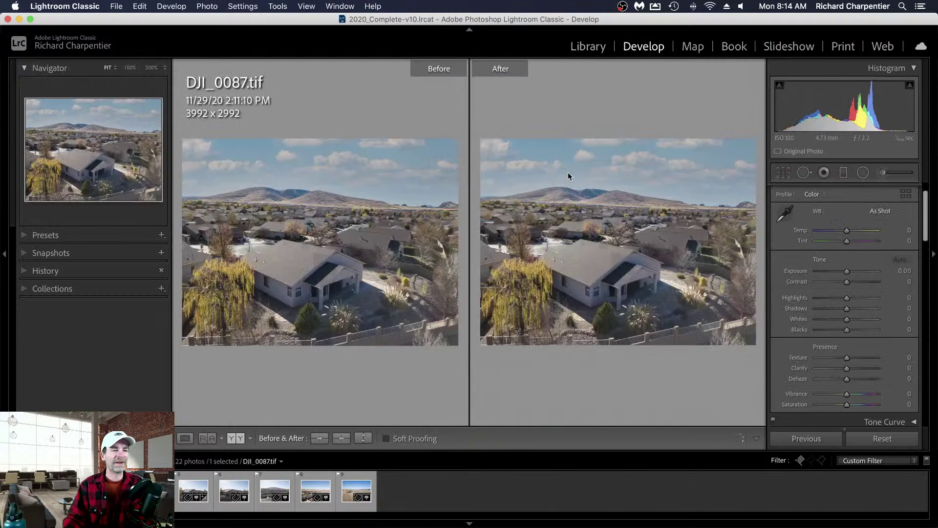
pyautogui.click(185, 439)
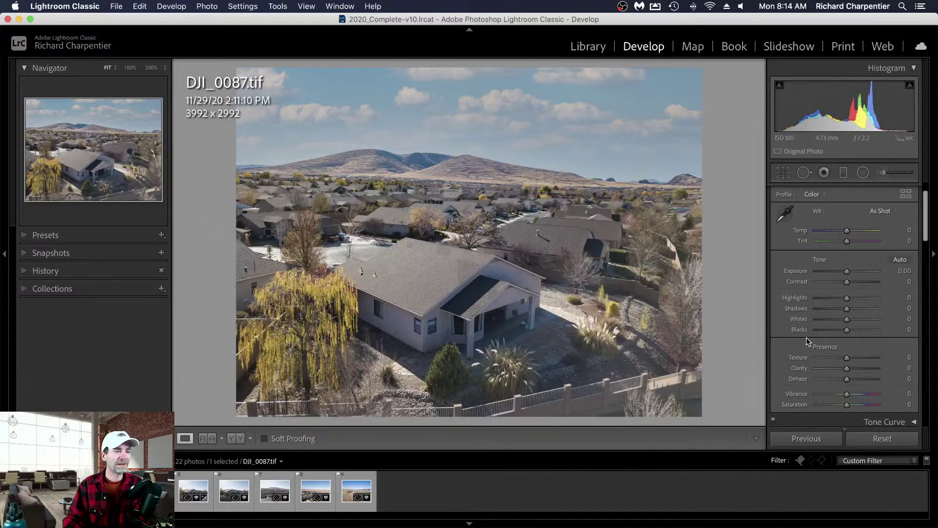
# Step: Set Highlights to -100 and Vibrance to +23 on DJI_0087.tif
pyautogui.scroll(-2, 850, 347)
pyautogui.scroll(-1, 850, 347)
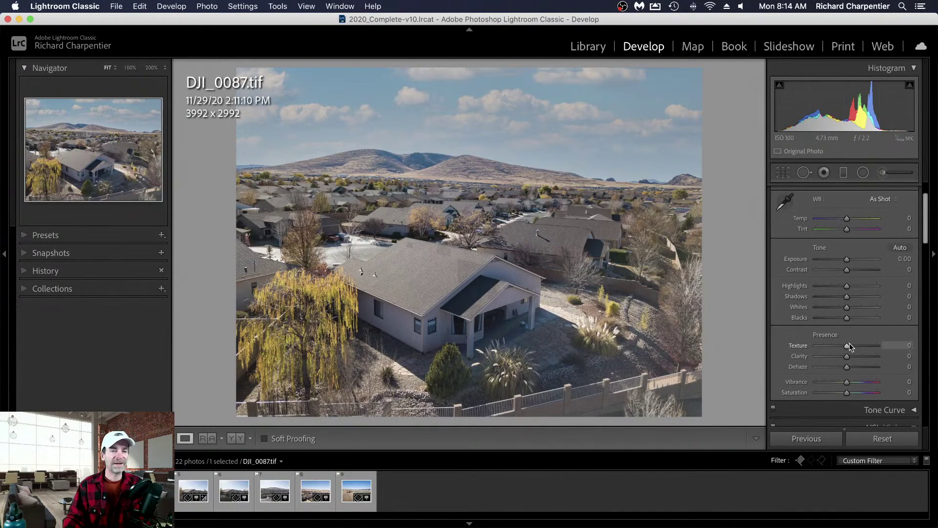
pyautogui.moveTo(847, 286); pyautogui.dragTo(816, 287)
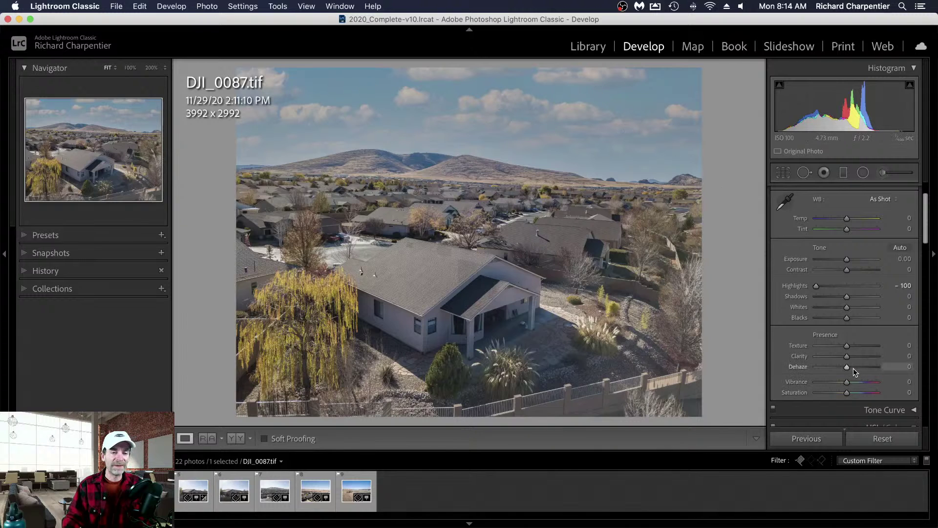
pyautogui.click(853, 386)
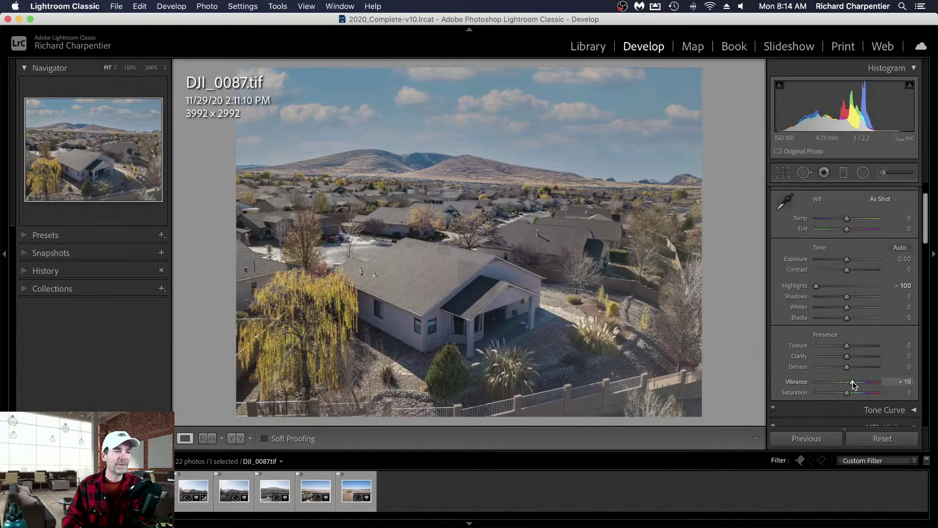
pyautogui.moveTo(853, 385); pyautogui.dragTo(853, 385)
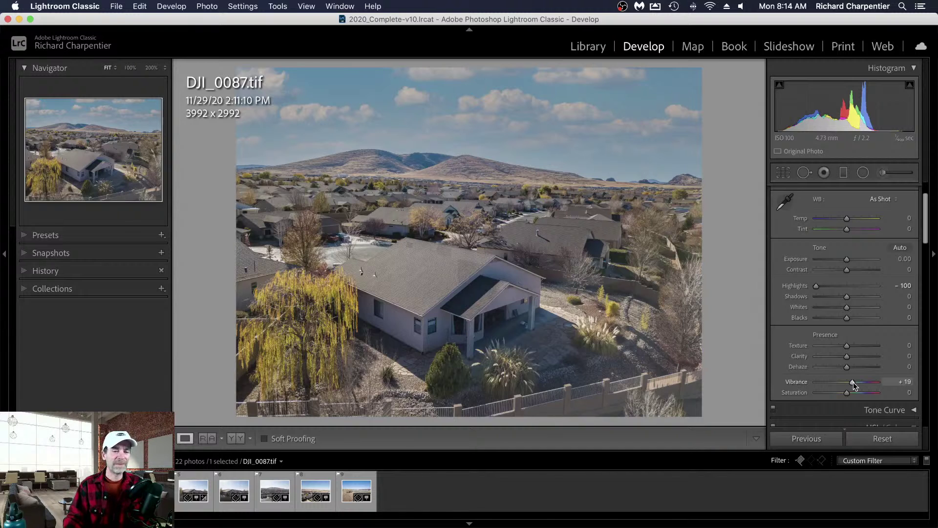
pyautogui.moveTo(854, 385); pyautogui.dragTo(855, 386)
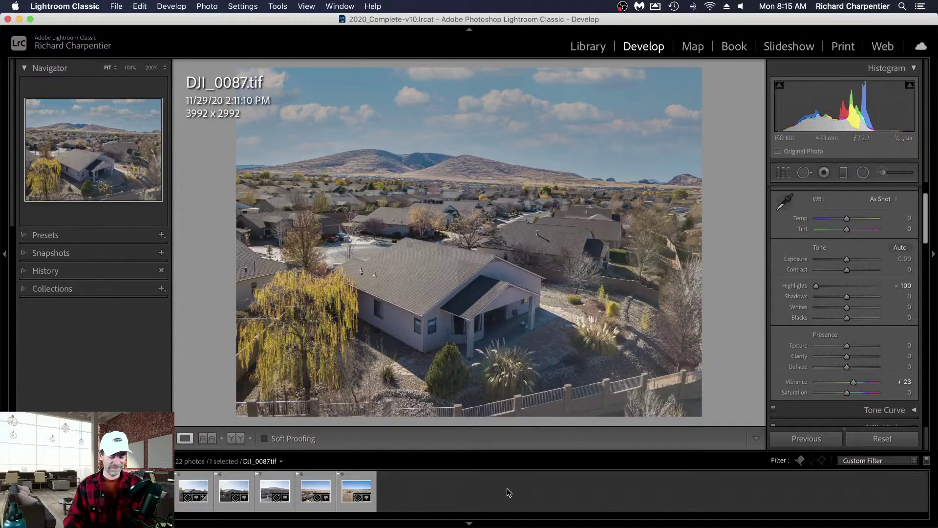
# Step: Return to the library grid and open DJI_0092.DNG in the Develop module
pyautogui.press('g')
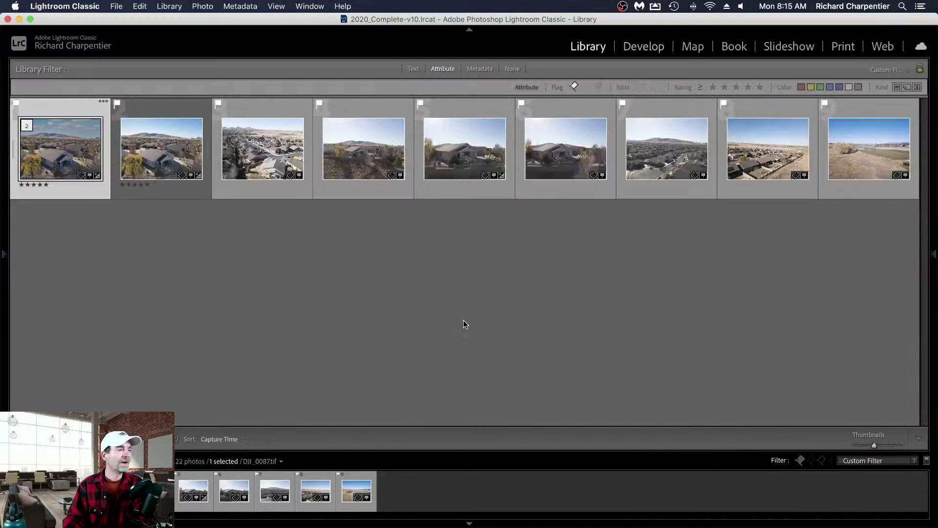
pyautogui.doubleClick(266, 150)
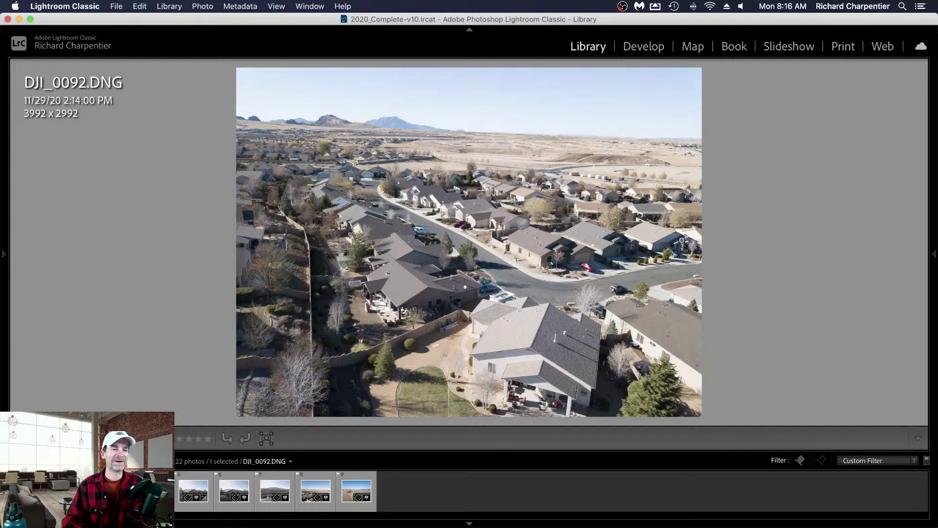
pyautogui.click(637, 53)
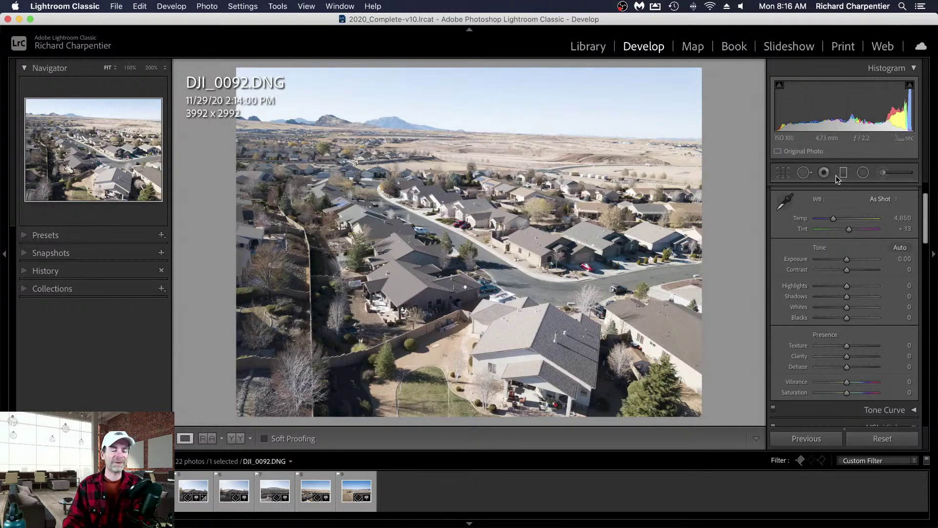
# Step: Set Highlights to -100 and Clarity to +30 on DJI_0092.DNG and inspect the houses at 100%
pyautogui.click(813, 286)
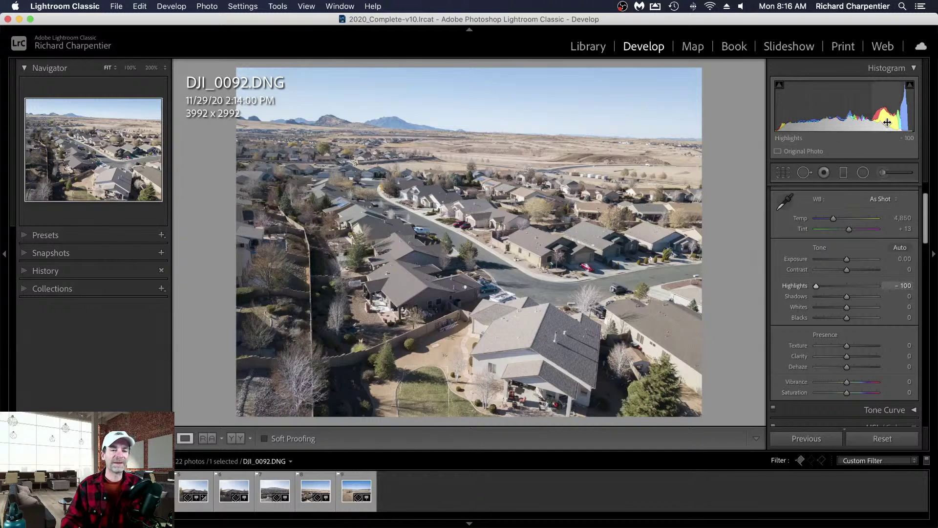
pyautogui.click(856, 357)
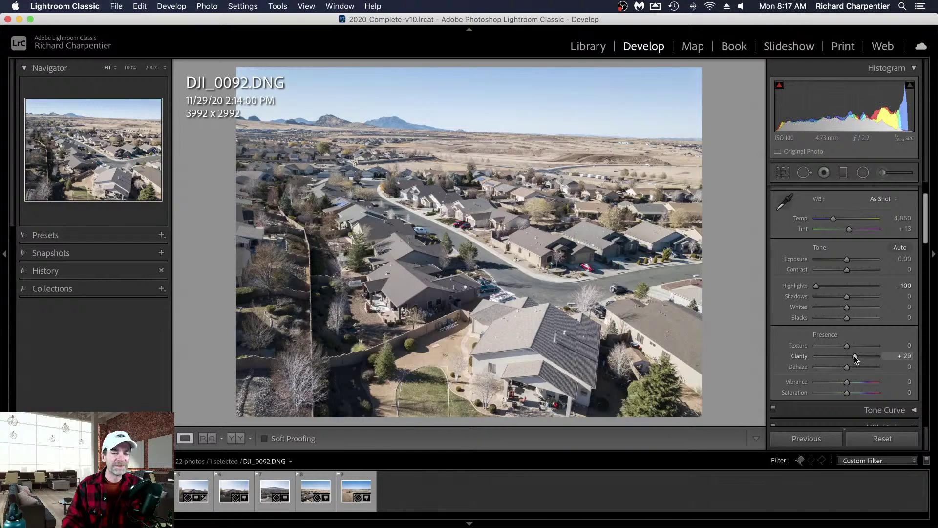
pyautogui.moveTo(854, 356); pyautogui.dragTo(855, 356)
pyautogui.click(535, 232)
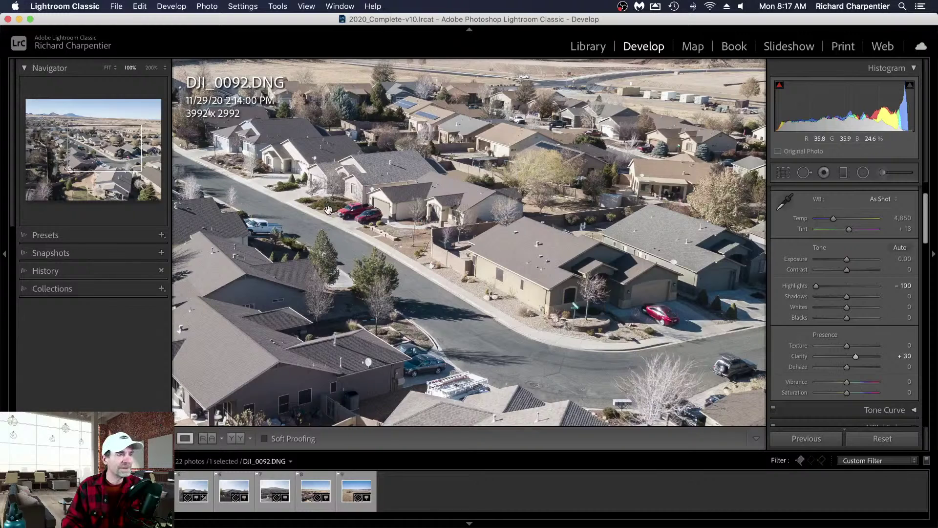
pyautogui.click(546, 292)
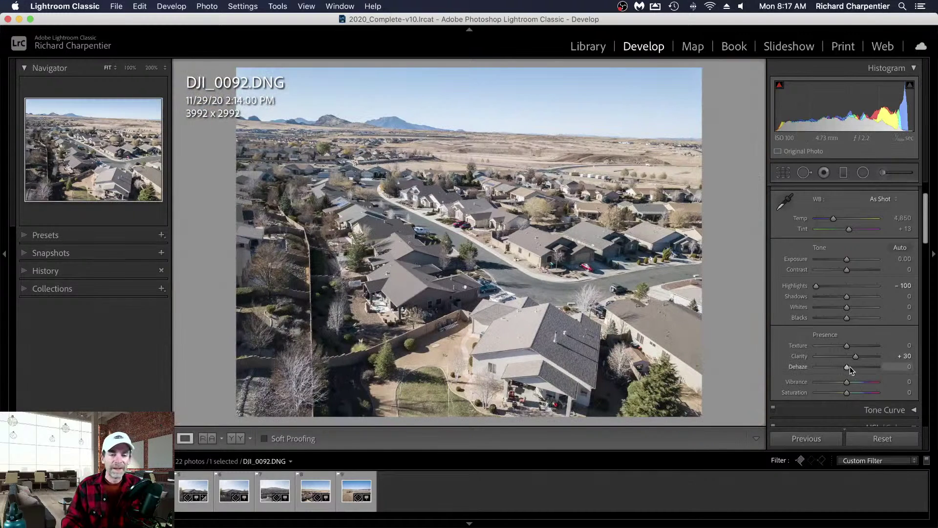
# Step: Set Dehaze to +28 and Vibrance to +15, and inspect the distant fields and houses at 100%
pyautogui.click(855, 367)
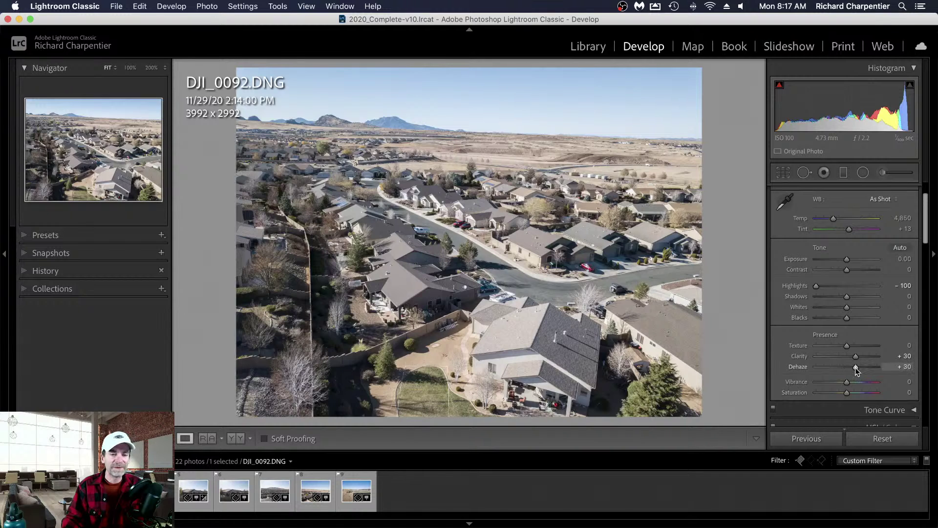
pyautogui.moveTo(856, 367); pyautogui.dragTo(855, 368)
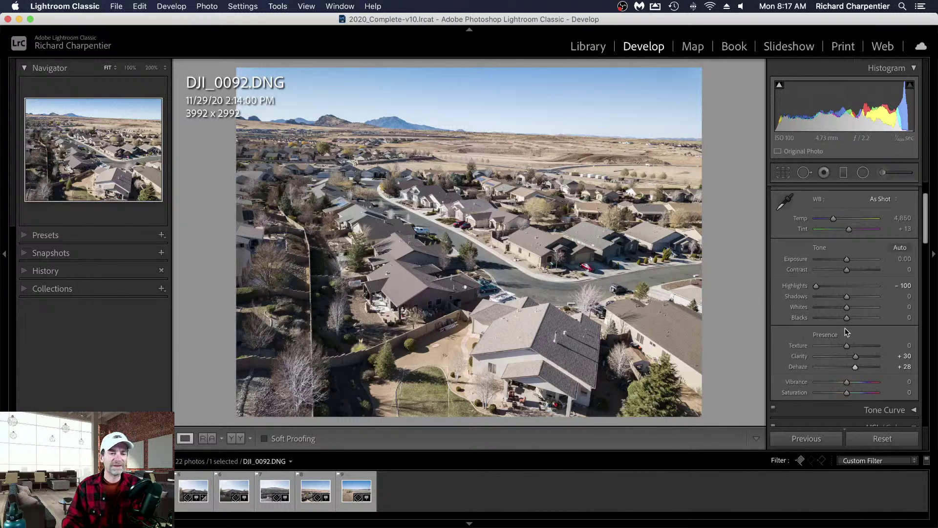
pyautogui.scroll(-2, 846, 328)
pyautogui.moveTo(850, 356); pyautogui.dragTo(851, 354)
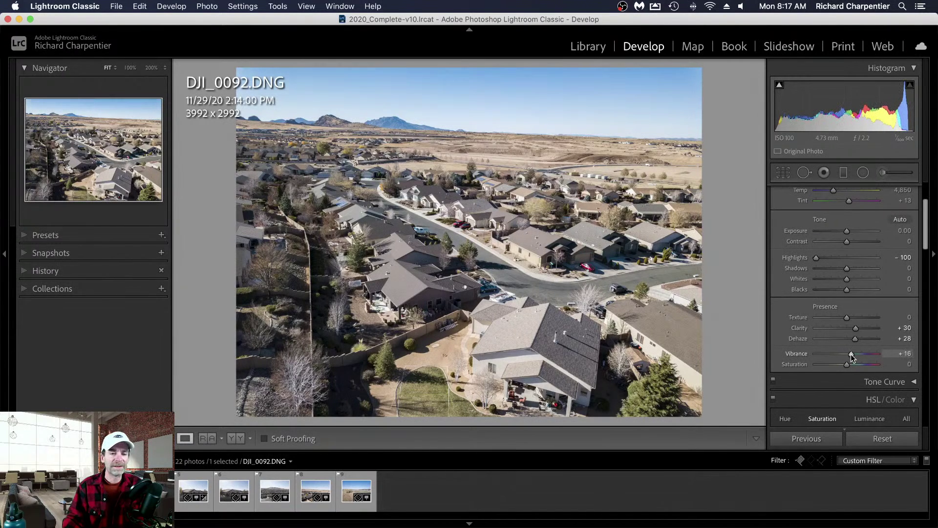
pyautogui.moveTo(851, 357); pyautogui.dragTo(853, 357)
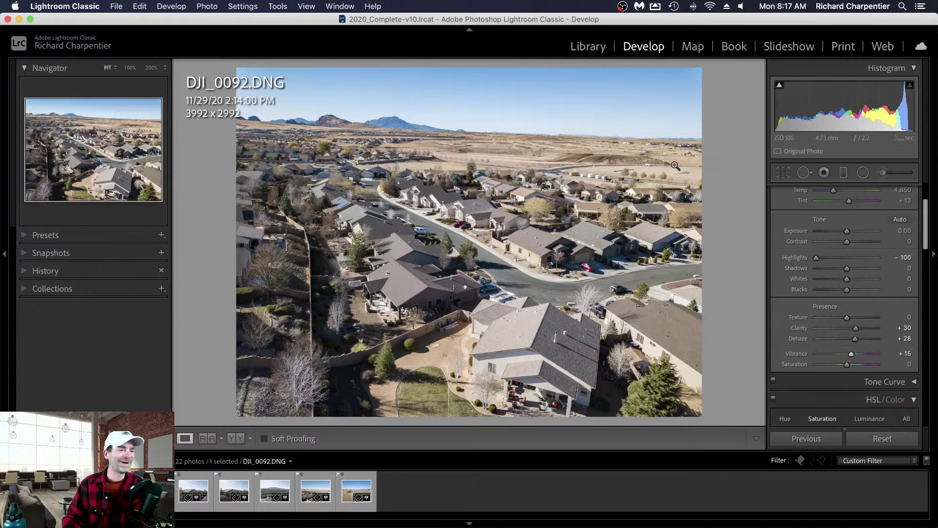
pyautogui.click(644, 150)
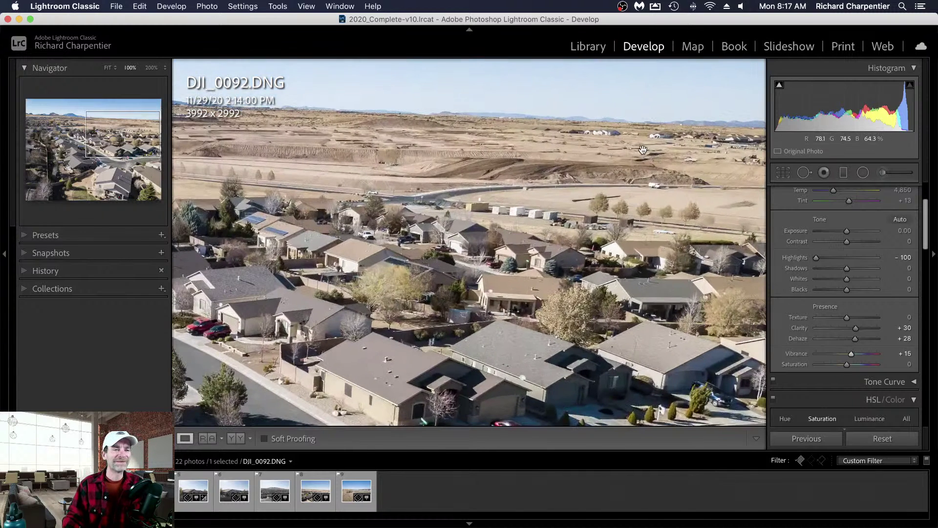
# Step: Turn on Remove Chromatic Aberration and Enable Profile Corrections for DJI_0092.DNG
pyautogui.click(424, 156)
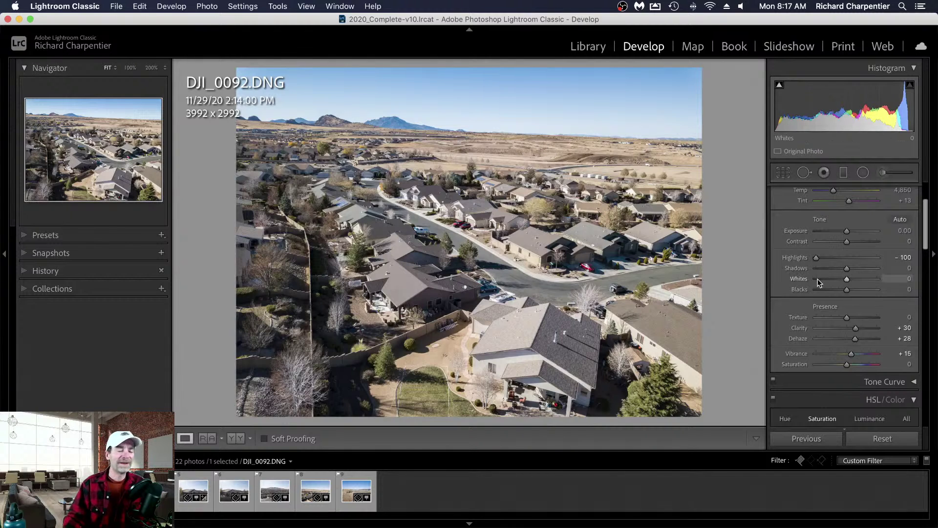
pyautogui.scroll(-10, 817, 279)
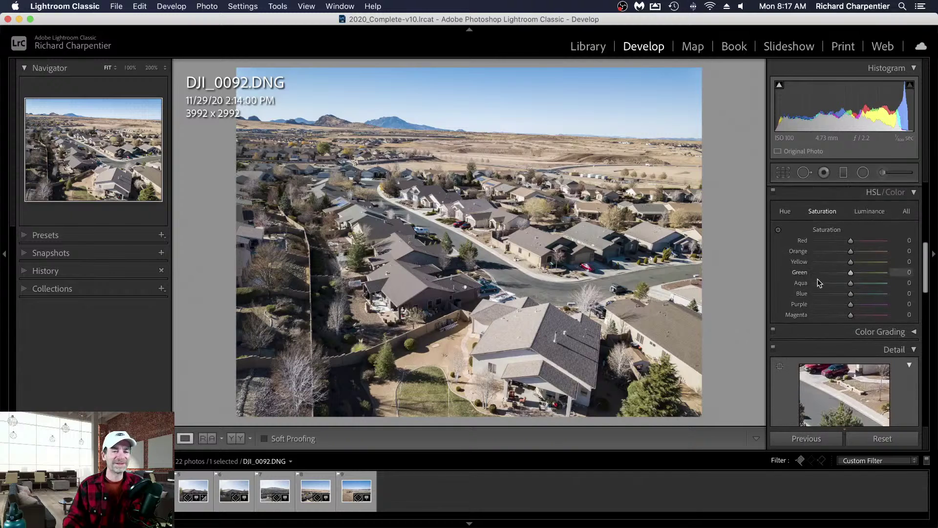
pyautogui.scroll(-10, 819, 283)
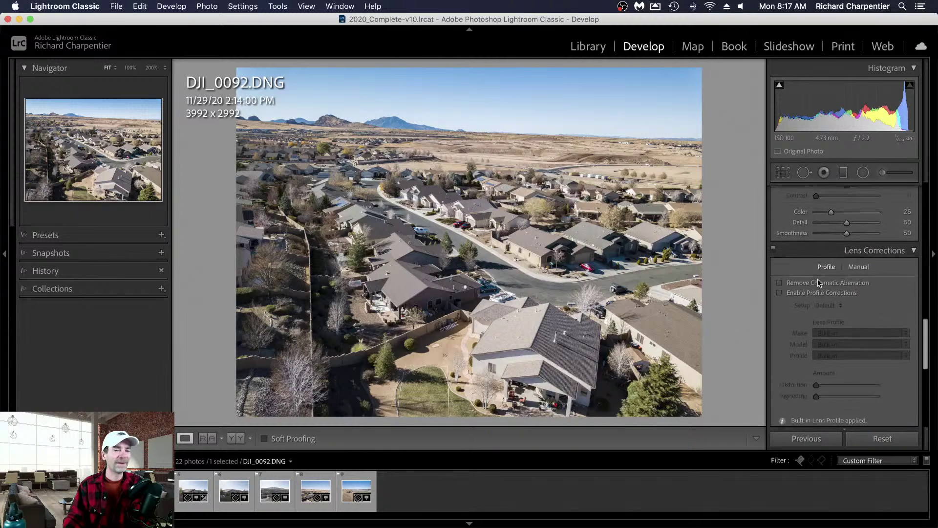
pyautogui.scroll(-2, 817, 280)
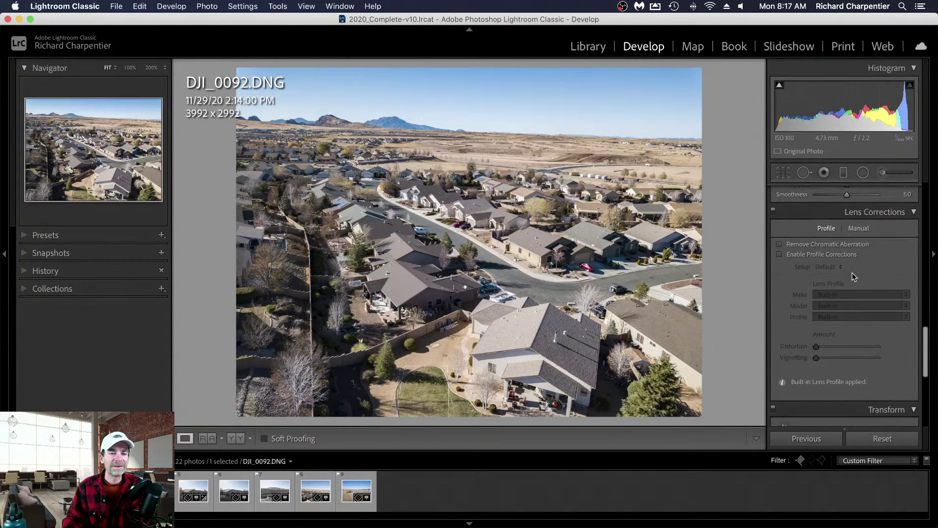
pyautogui.scroll(-2, 858, 274)
pyautogui.scroll(1, 853, 277)
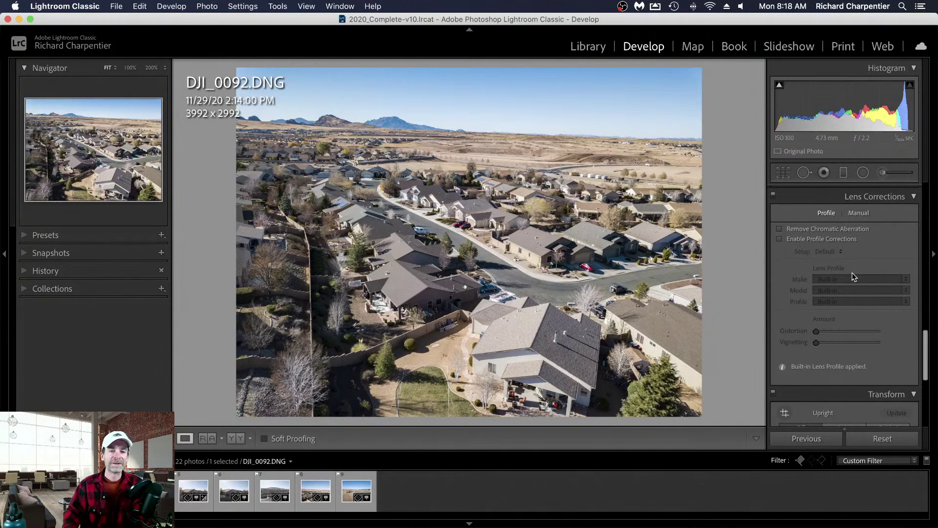
pyautogui.click(780, 229)
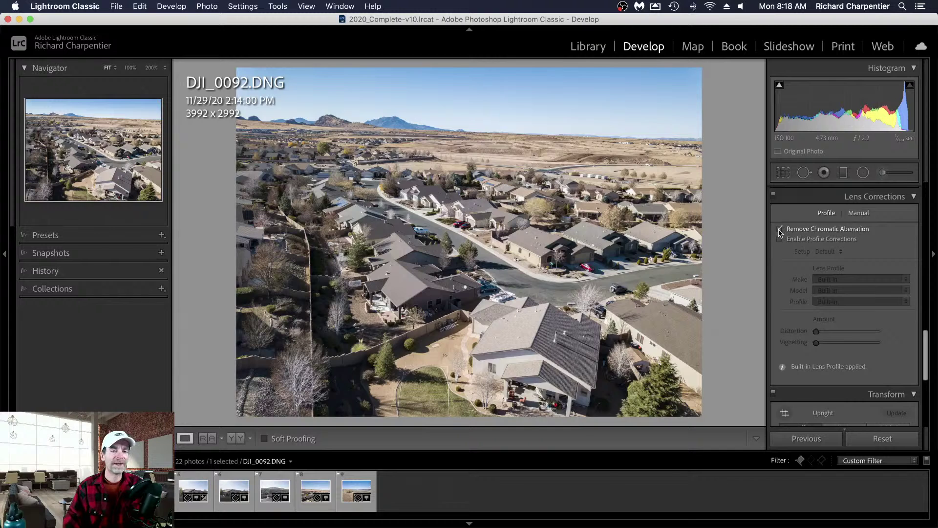
pyautogui.click(781, 240)
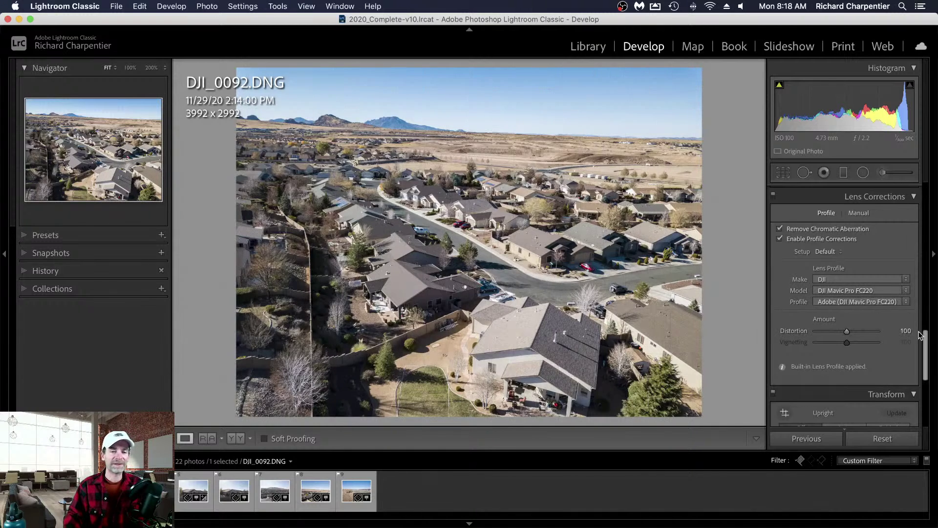
# Step: Try the Auto Upright correction on the photo, and set Upright back to Off
pyautogui.moveTo(927, 339); pyautogui.dragTo(935, 351)
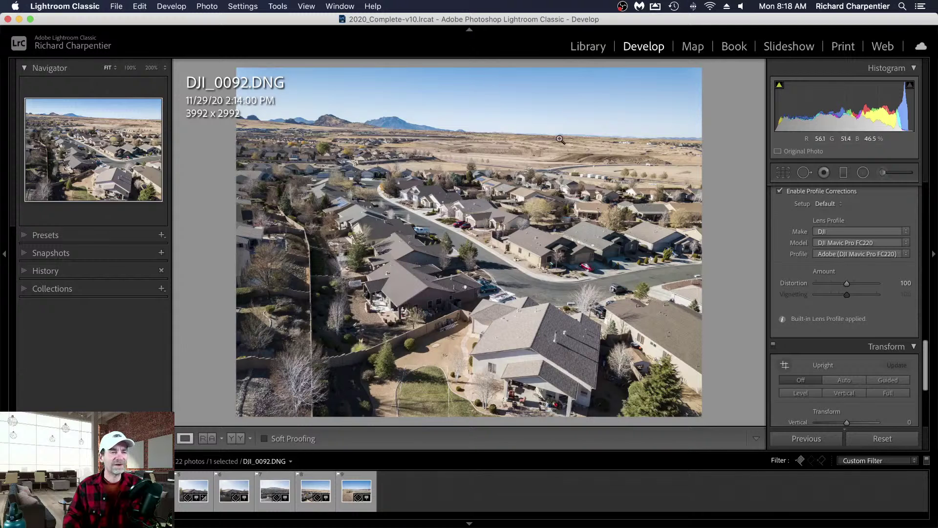
pyautogui.scroll(-4, 837, 366)
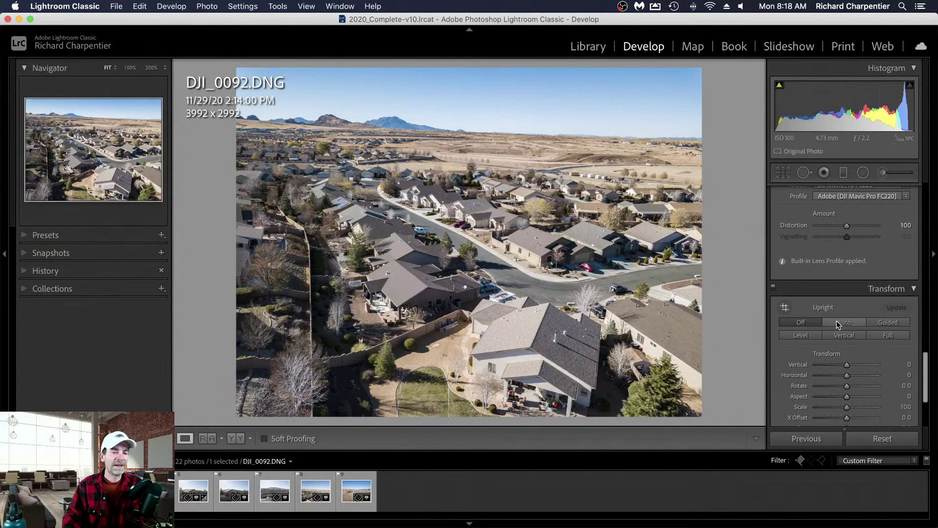
pyautogui.click(846, 326)
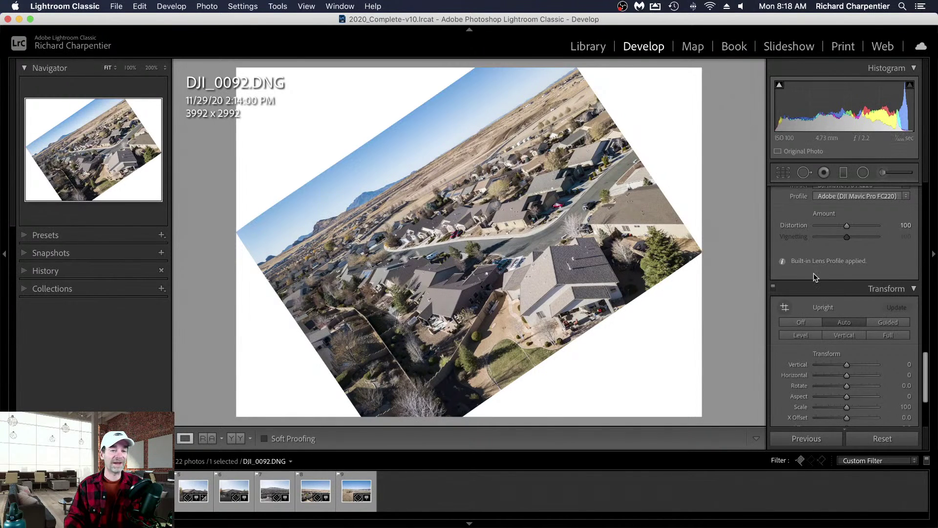
pyautogui.scroll(2, 811, 273)
pyautogui.scroll(1, 810, 276)
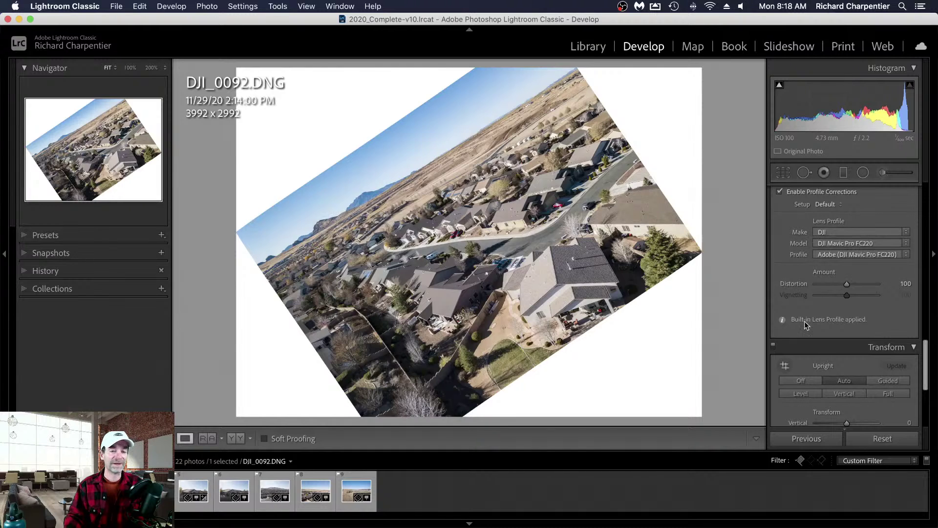
pyautogui.click(802, 384)
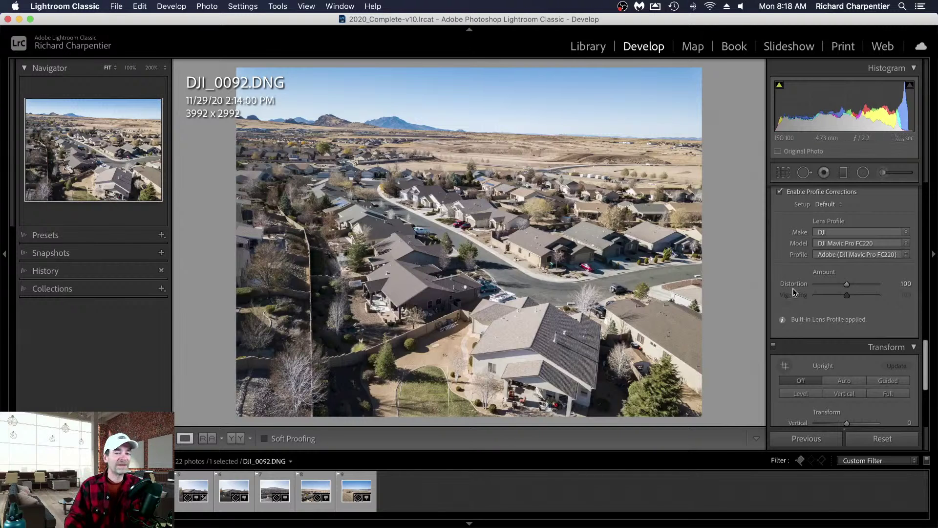
# Step: Level the horizon manually with a Rotate transform of -0.5 and turn on Constrain Crop
pyautogui.scroll(-3, 849, 338)
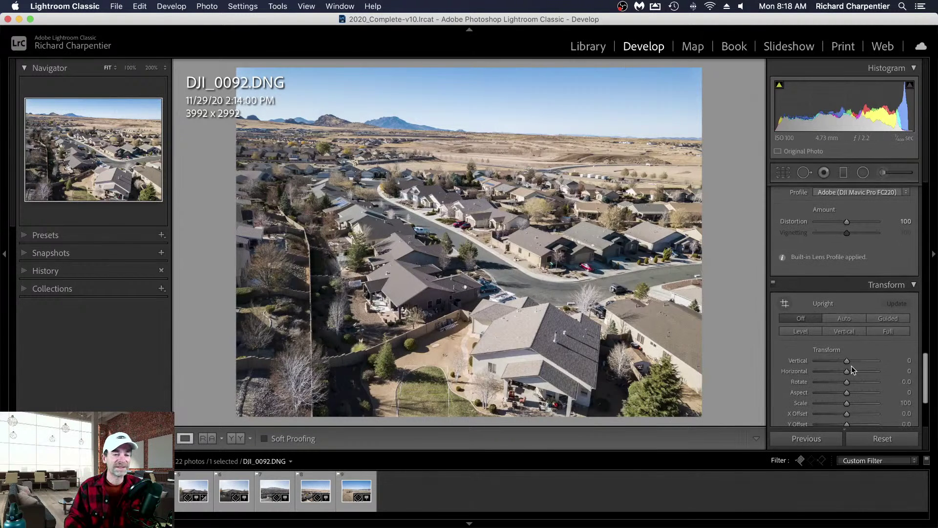
pyautogui.click(848, 383)
pyautogui.moveTo(849, 386); pyautogui.dragTo(848, 386)
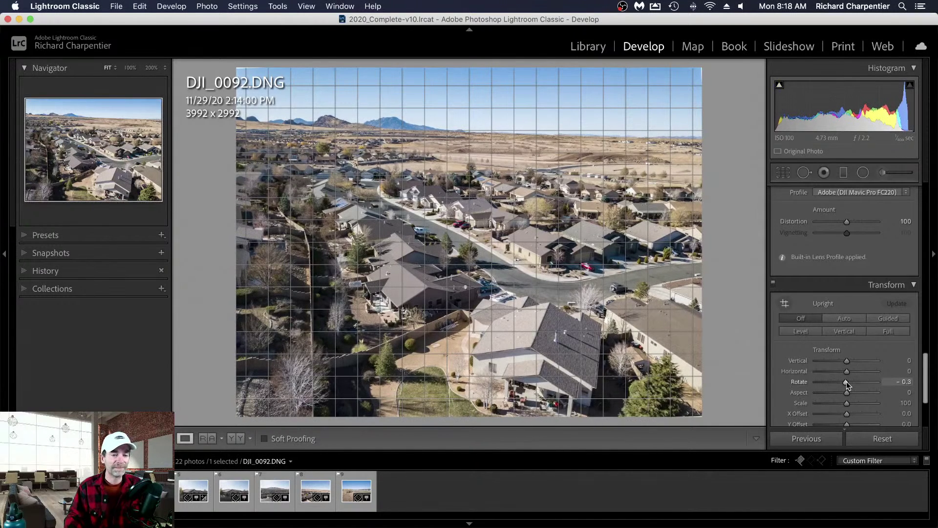
pyautogui.moveTo(848, 386); pyautogui.dragTo(847, 386)
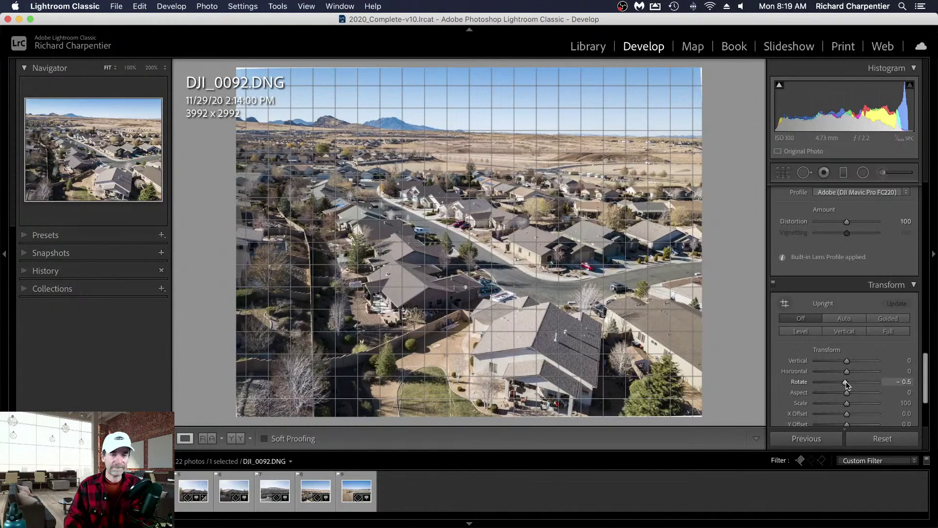
pyautogui.scroll(-3, 904, 391)
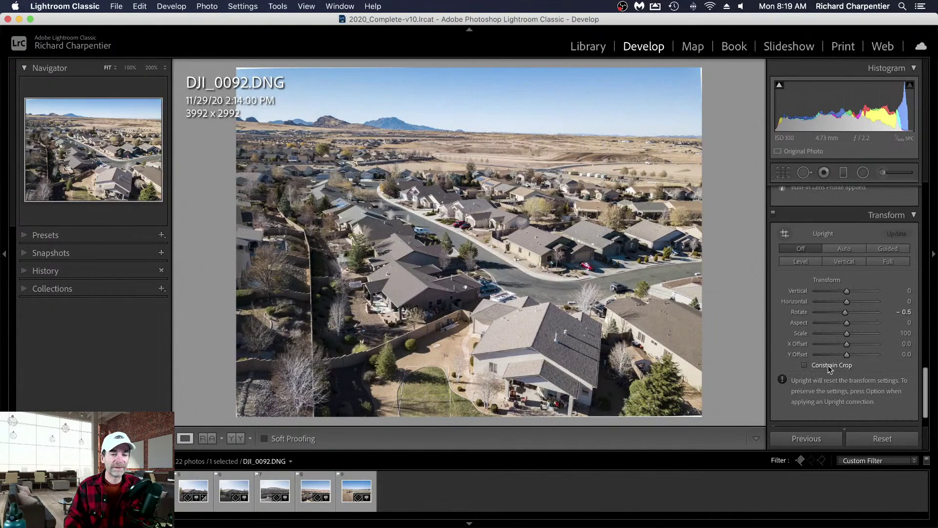
pyautogui.click(804, 366)
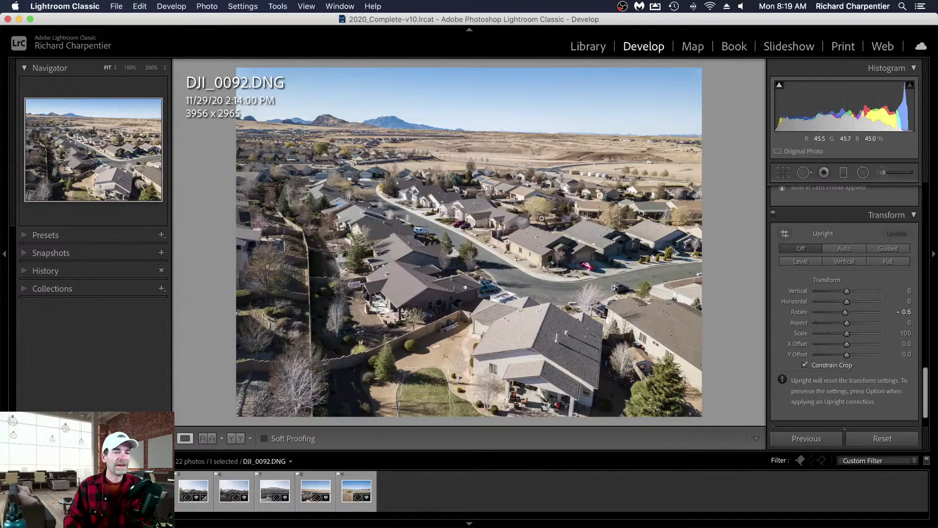
# Step: Send DJI_0092.DNG to Adobe Photoshop 2021 for editing
pyautogui.rightClick(480, 190)
pyautogui.moveTo(525, 198)
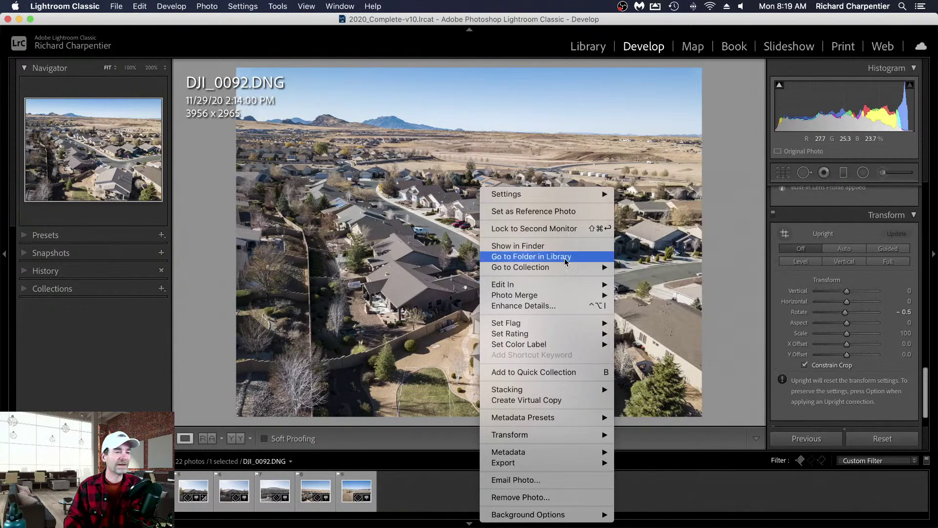
pyautogui.moveTo(557, 286)
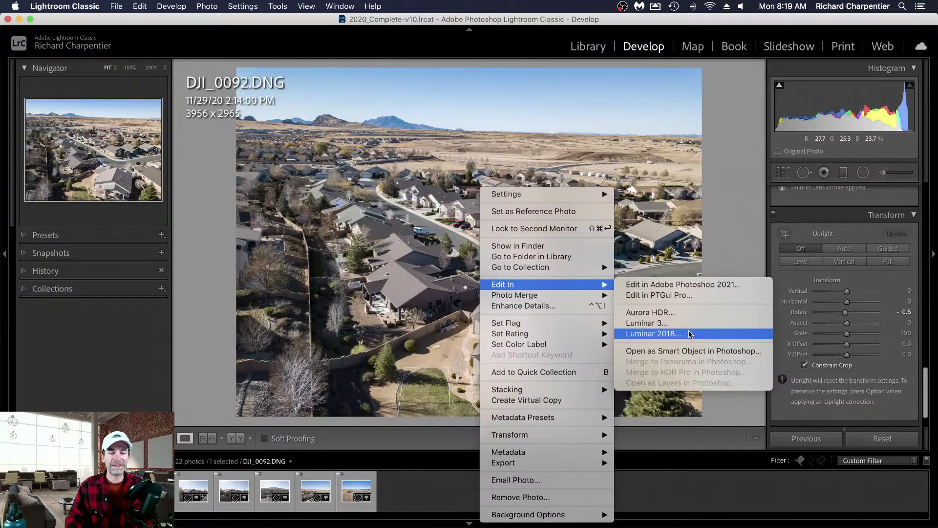
pyautogui.click(686, 285)
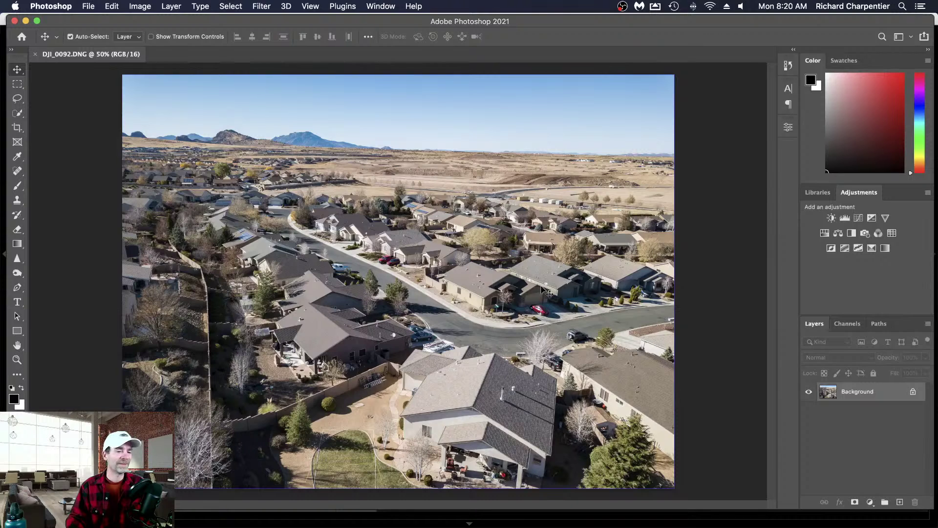
# Step: Replace the sky with the fifth Blue Skies preset, the one with large white clouds, output to New Layers
pyautogui.click(112, 6)
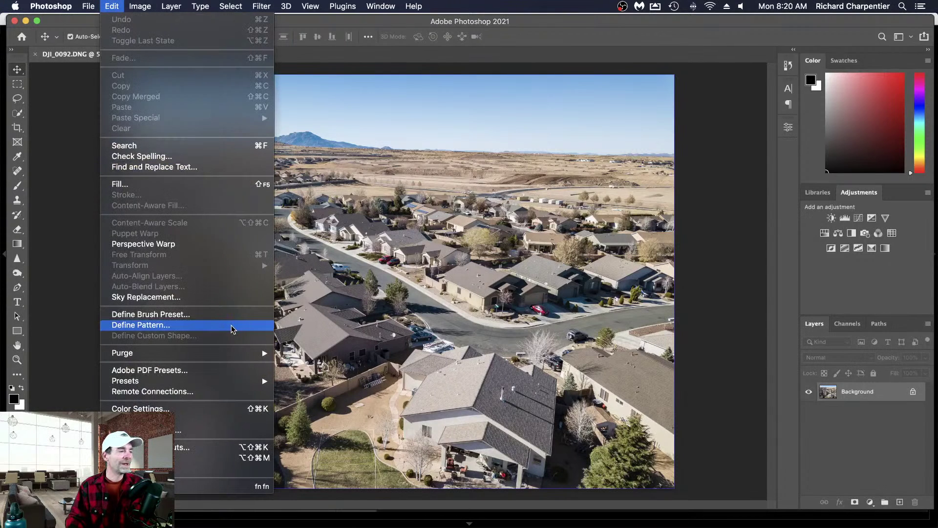
pyautogui.click(195, 297)
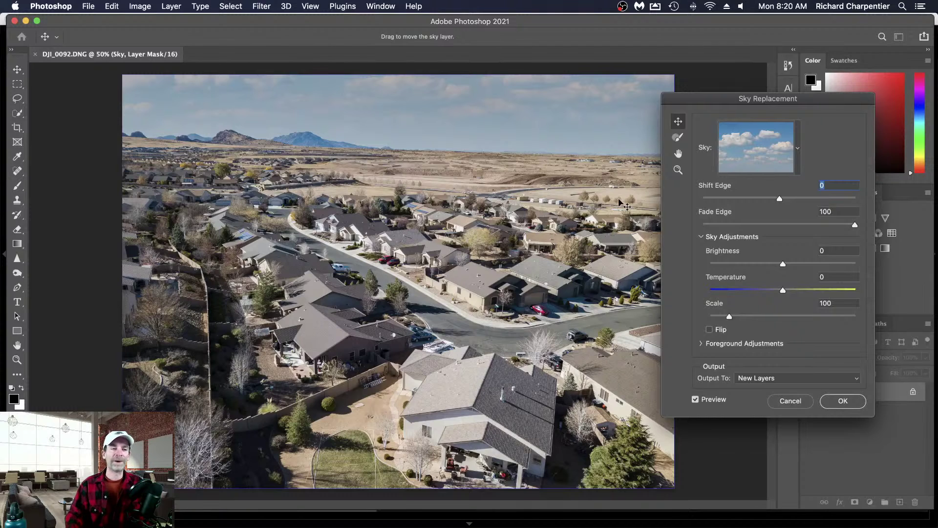
pyautogui.click(799, 151)
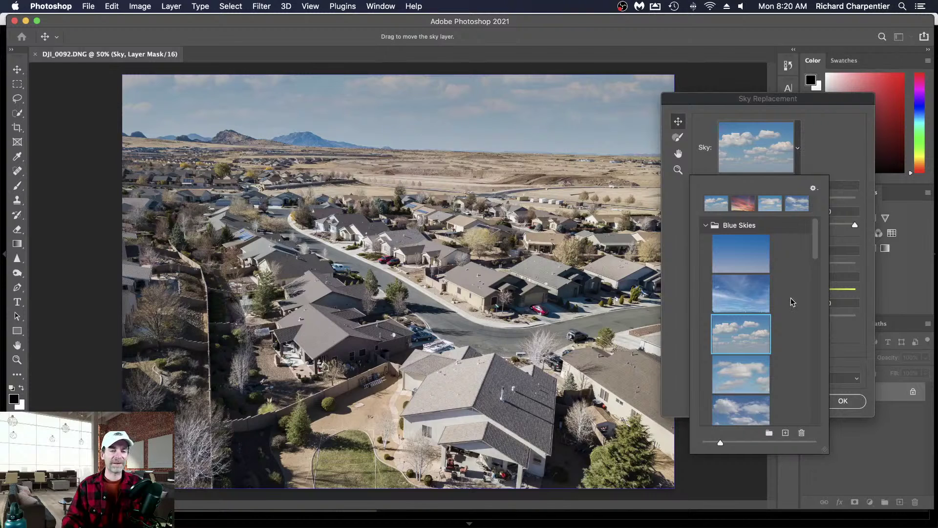
pyautogui.scroll(-1, 792, 301)
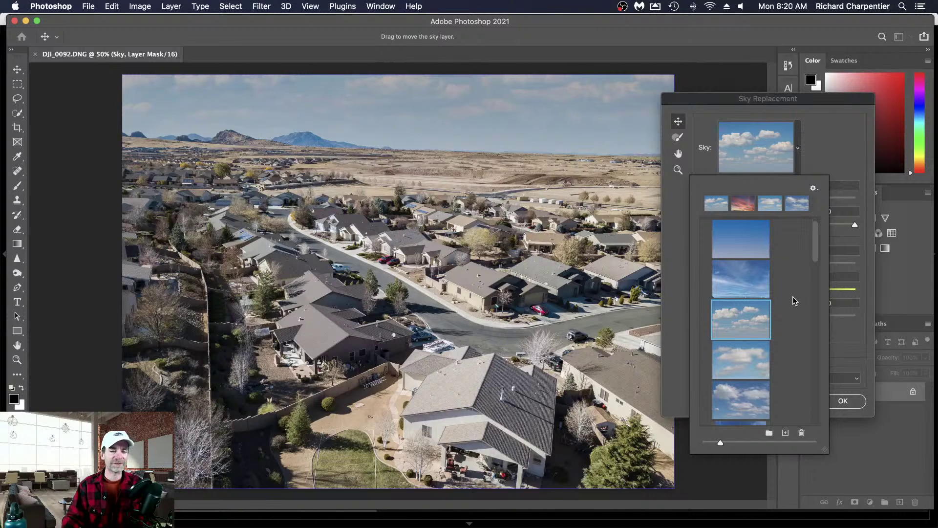
pyautogui.scroll(-1, 786, 311)
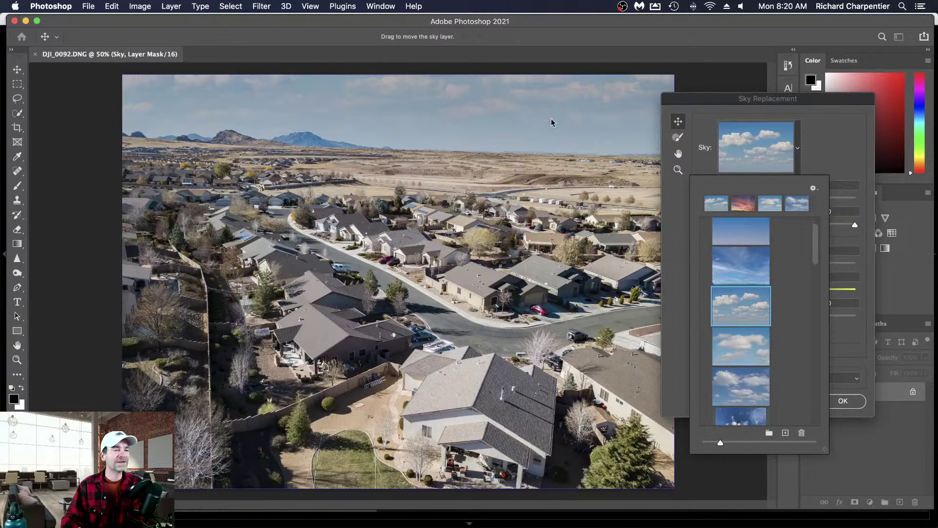
pyautogui.click(750, 387)
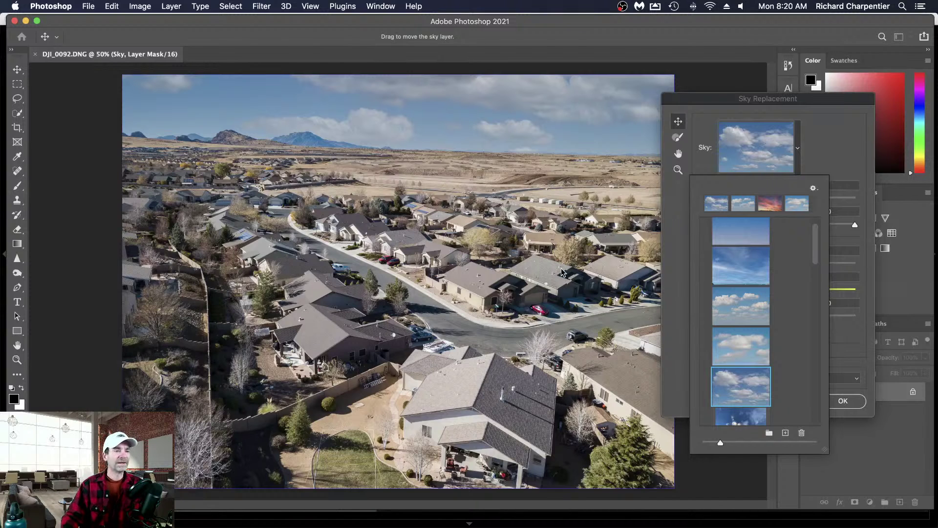
pyautogui.click(845, 402)
pyautogui.click(844, 400)
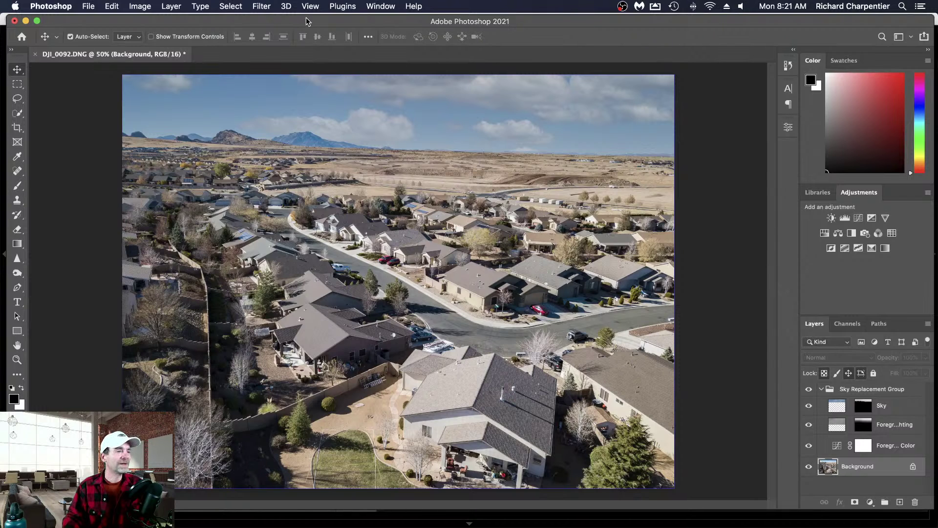
# Step: Apply a 15 px Tilt-Shift blur to the Background layer, extending its outer limits farther into the foreground and just above the horizon
pyautogui.click(255, 4)
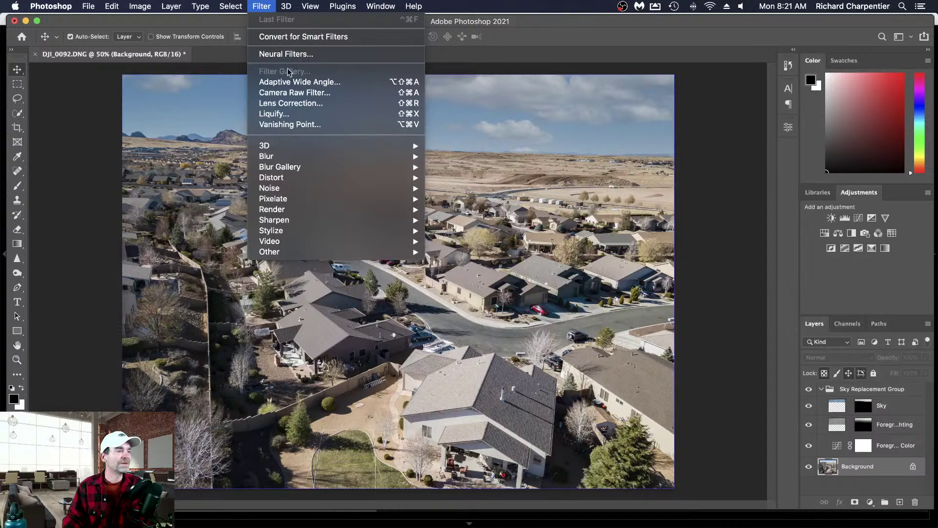
pyautogui.moveTo(299, 169)
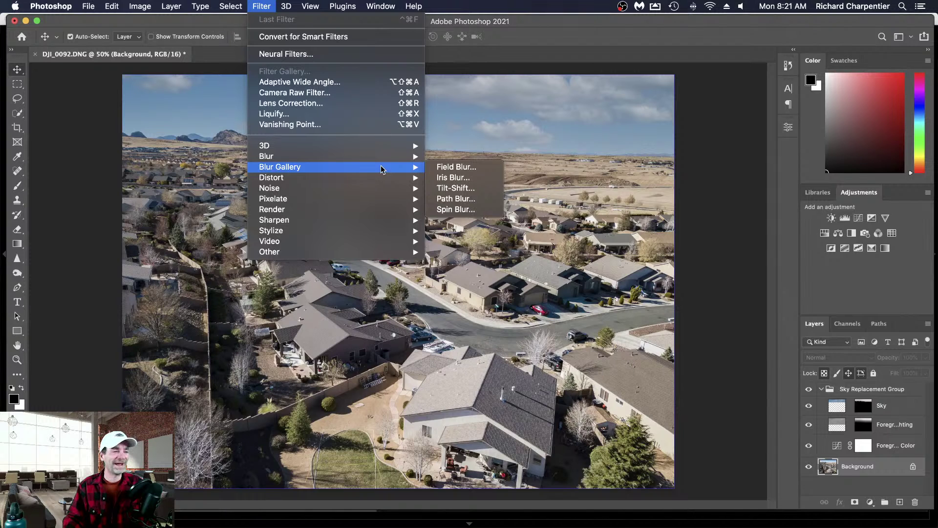
pyautogui.click(475, 190)
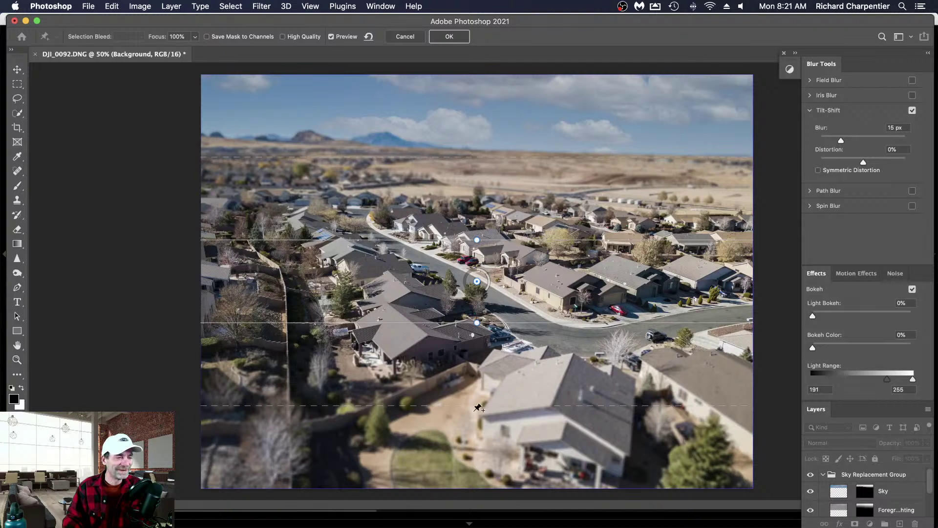
pyautogui.moveTo(478, 407); pyautogui.dragTo(480, 428)
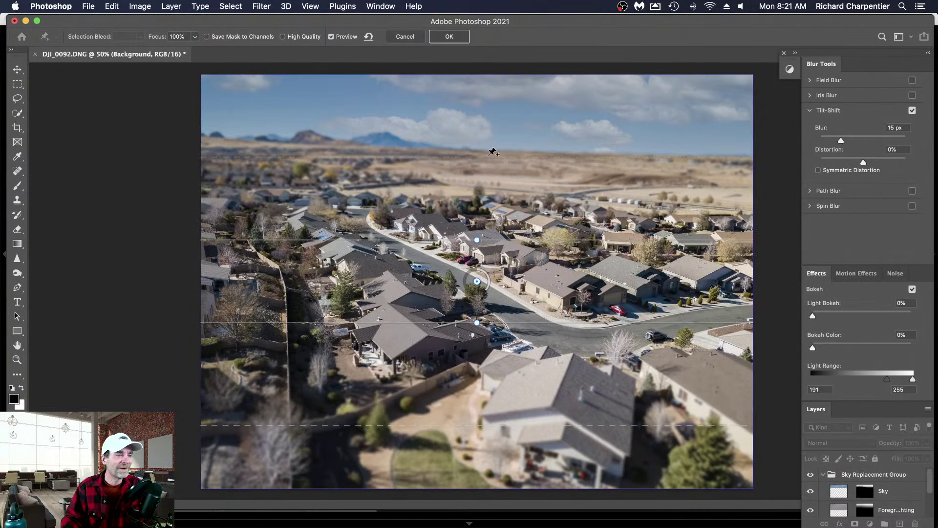
pyautogui.moveTo(478, 157); pyautogui.dragTo(479, 142)
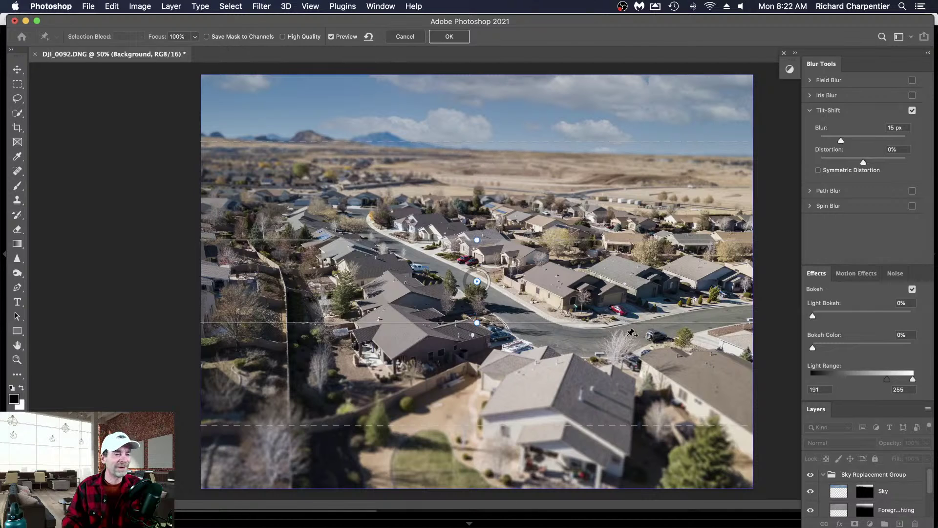
pyautogui.click(450, 38)
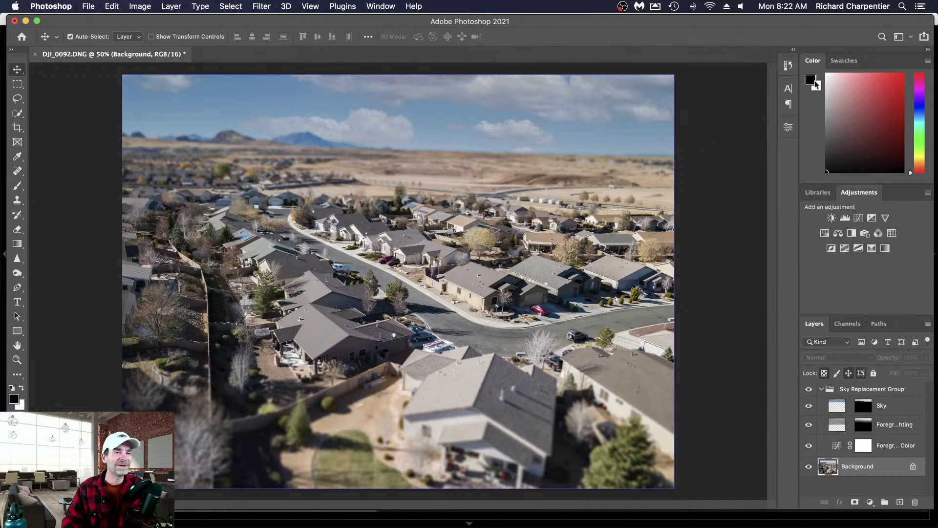
# Step: Compare the image before and after the tilt-shift blur by switching between the Sky Replacement and Blur Gallery history states
pyautogui.click(789, 65)
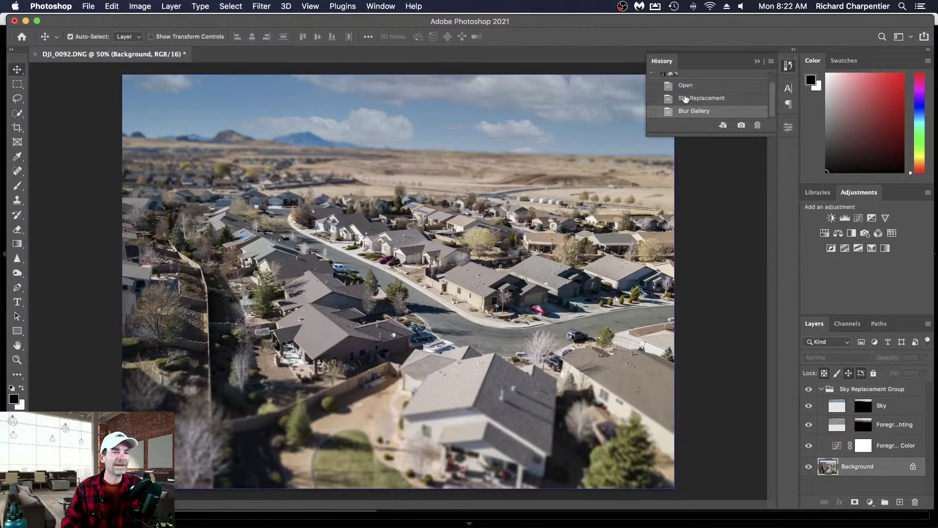
pyautogui.scroll(1, 686, 100)
pyautogui.scroll(-1, 685, 99)
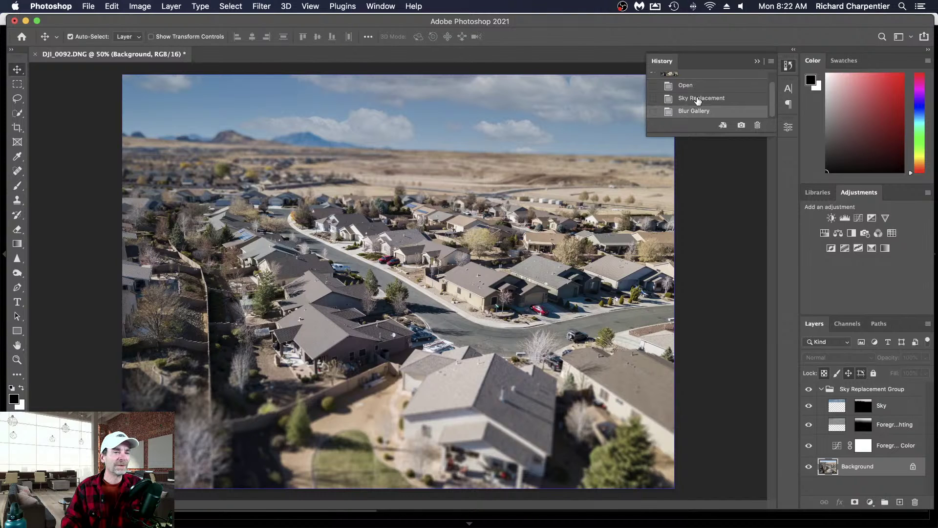
pyautogui.click(698, 99)
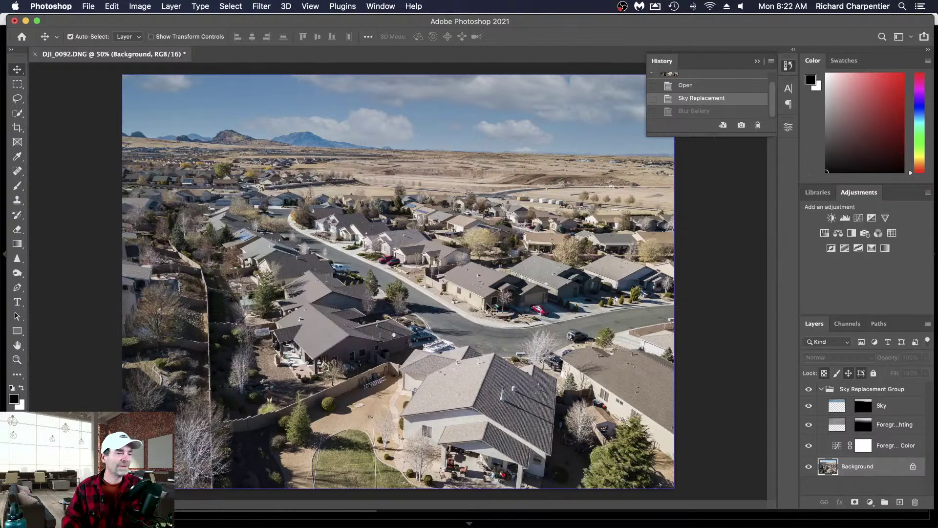
pyautogui.click(693, 112)
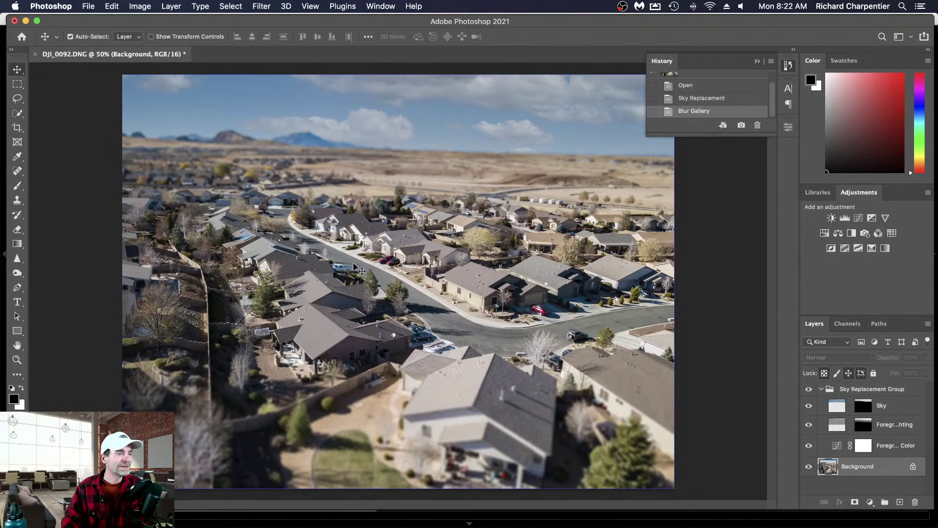
pyautogui.click(703, 99)
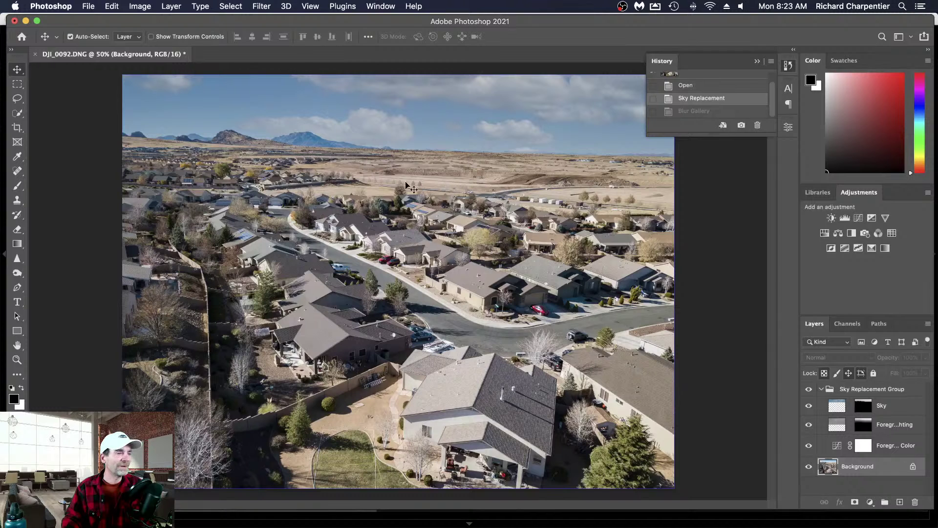
pyautogui.click(688, 113)
pyautogui.click(724, 221)
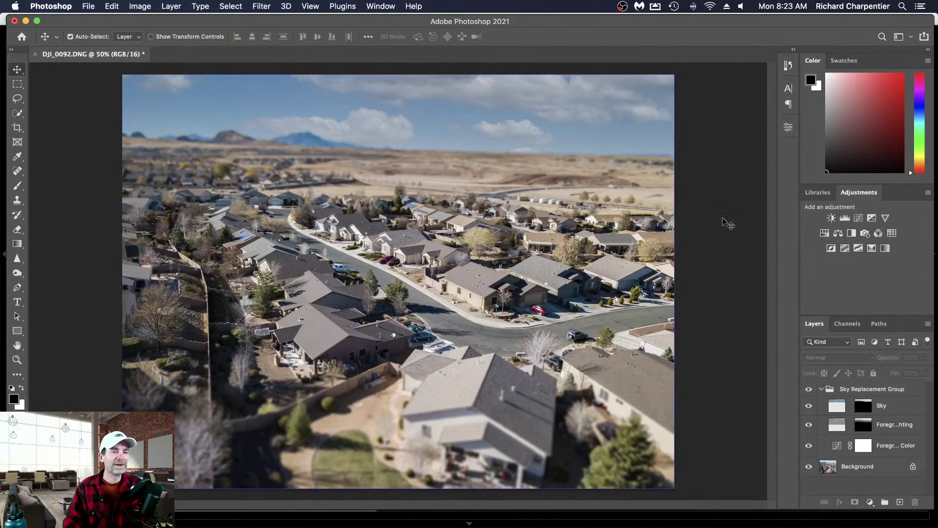
# Step: Save the edited DJI_0092 image, close it and return to Lightroom Classic
pyautogui.press('super+s')
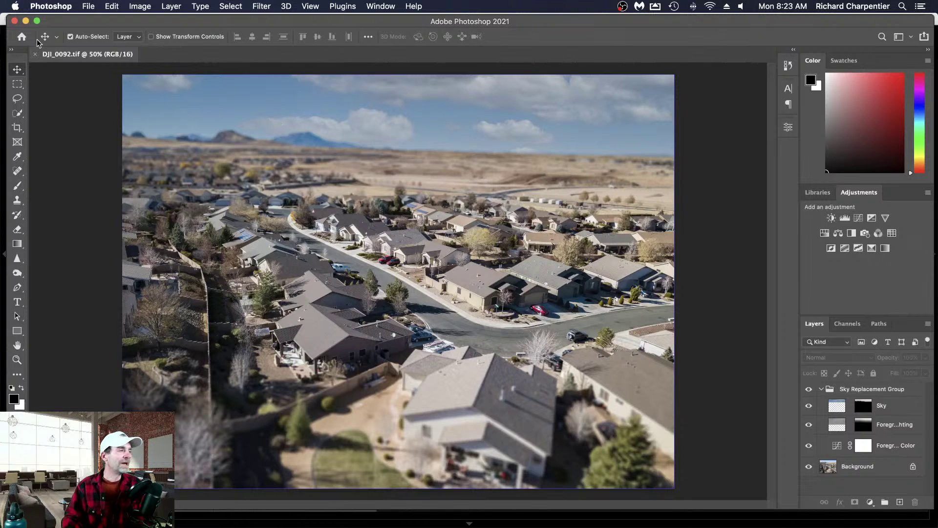
pyautogui.click(34, 54)
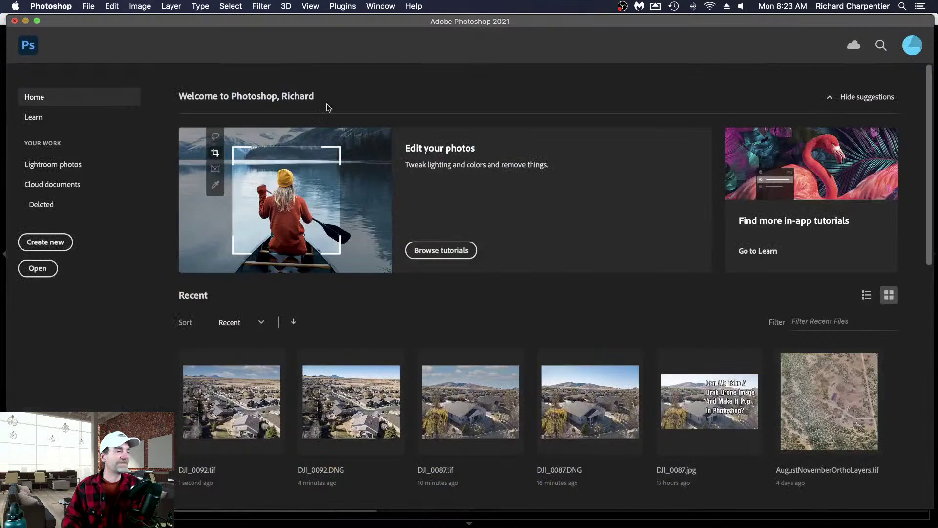
pyautogui.press('super+w')
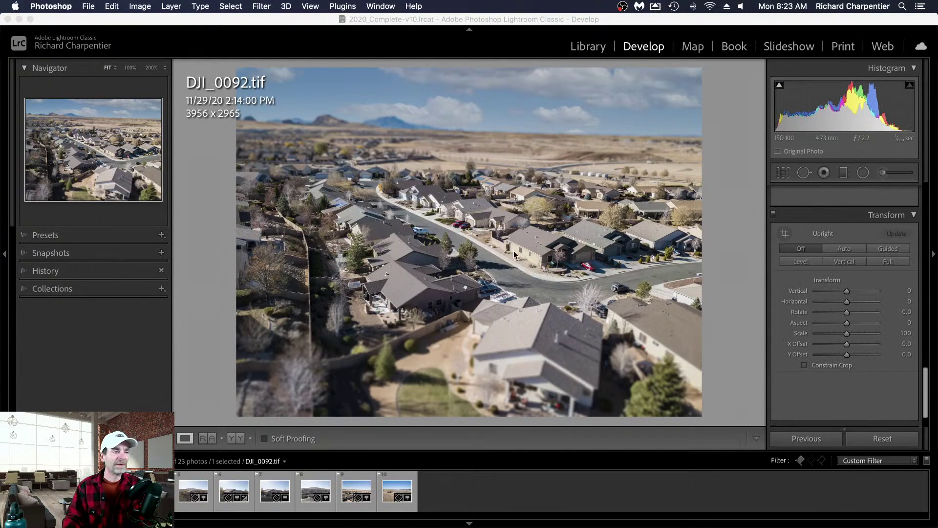
pyautogui.click(470, 219)
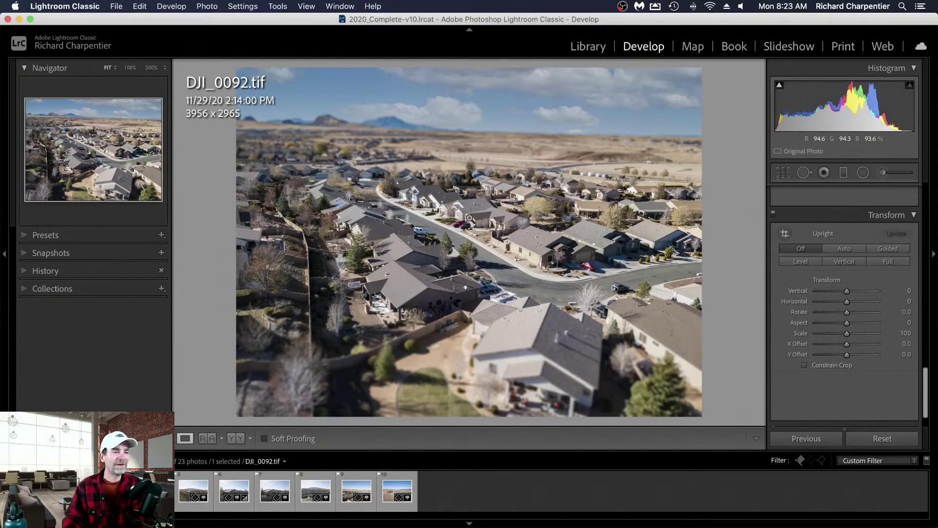
pyautogui.rightClick(454, 196)
pyautogui.moveTo(509, 288)
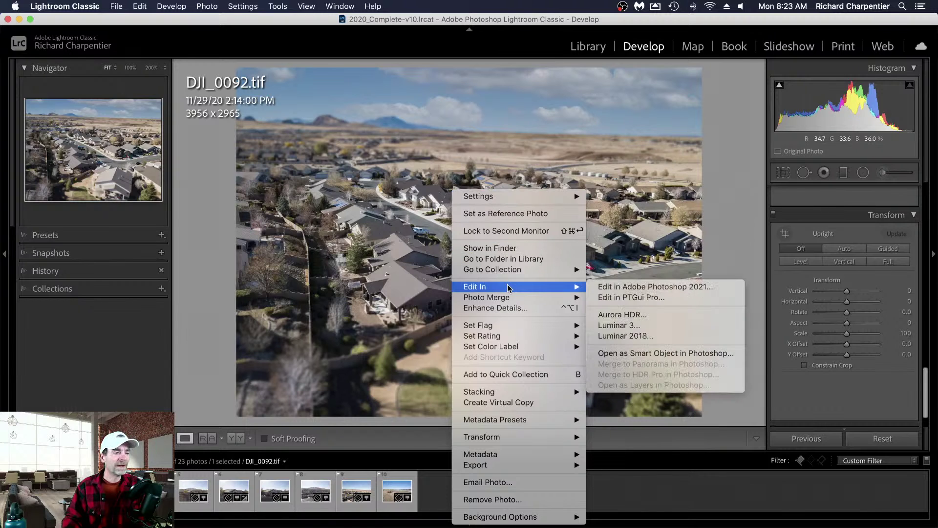
pyautogui.click(689, 291)
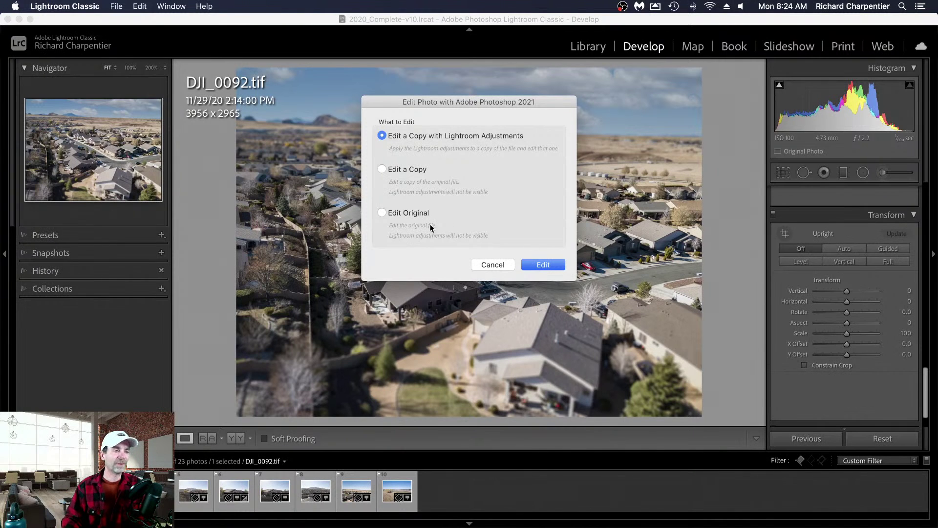
pyautogui.click(409, 212)
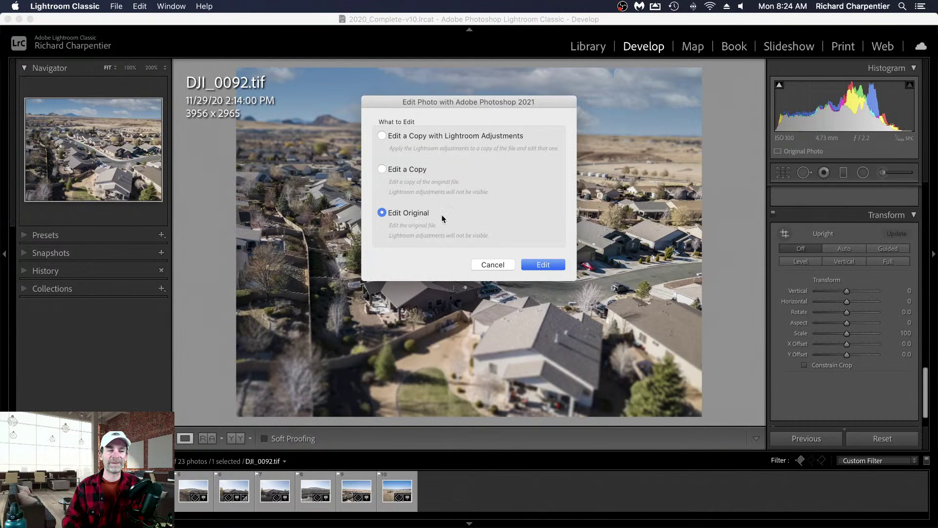
pyautogui.click(492, 264)
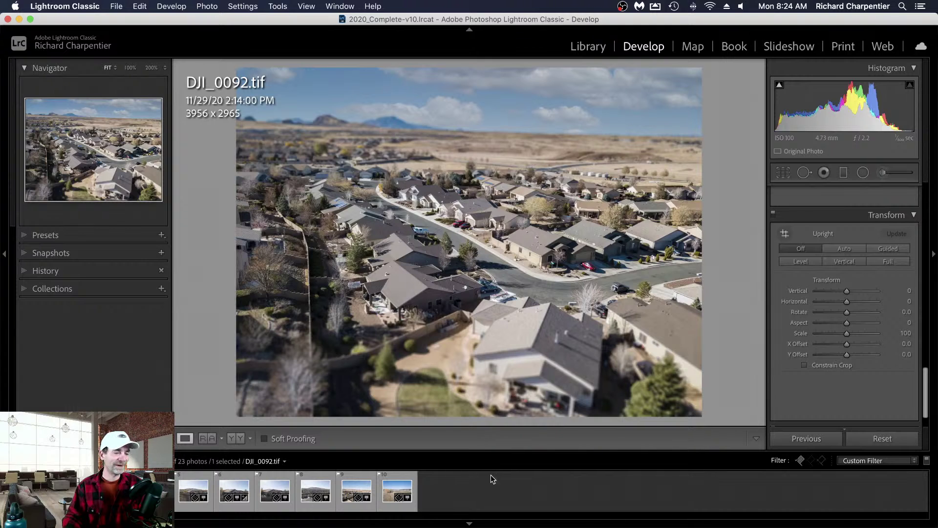
# Step: Compare DJI_0092.tif with DJI_0092.DNG side by side in the Library at enlarged size, then return to the thumbnail grid
pyautogui.press('g')
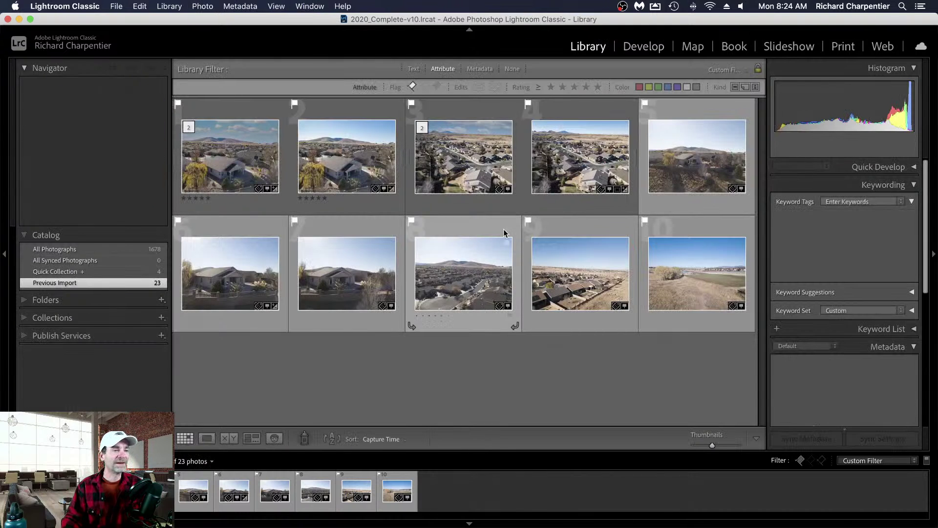
pyautogui.doubleClick(457, 177)
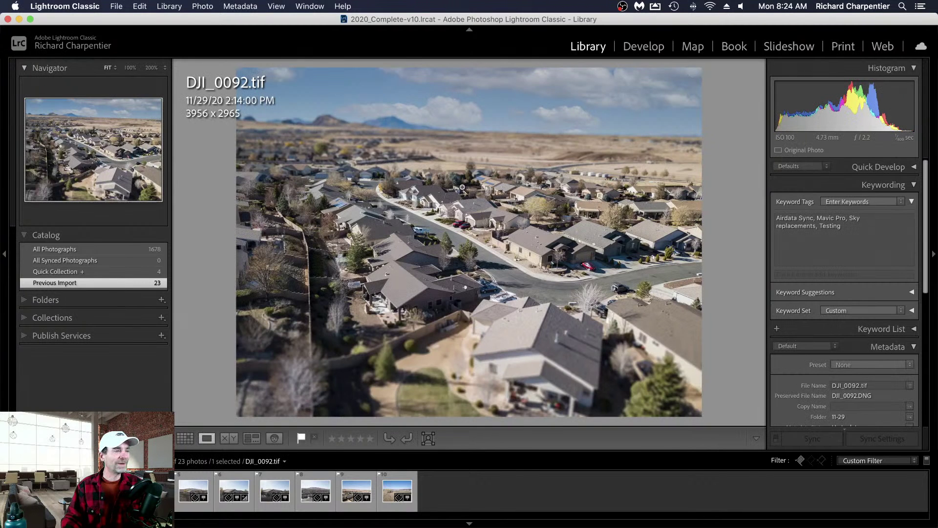
pyautogui.press('g')
pyautogui.hotkey('shift', 'Right')
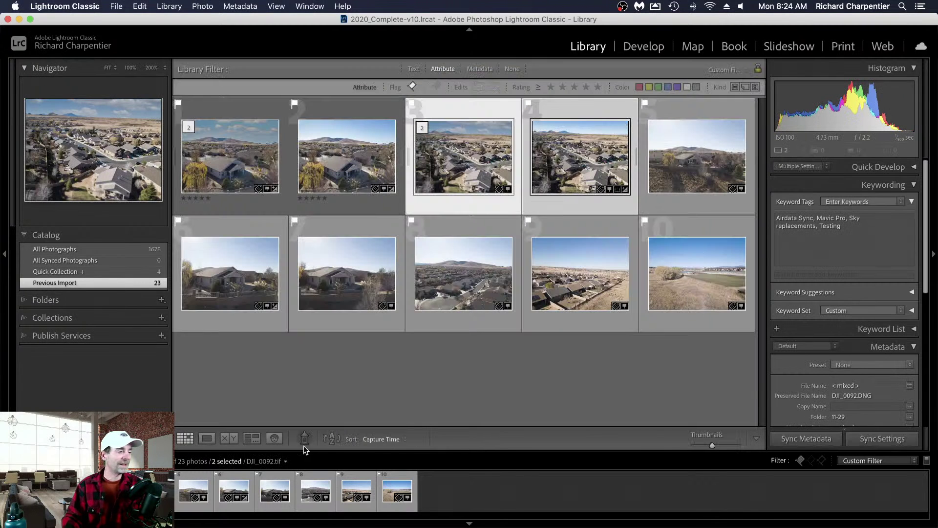
pyautogui.click(228, 439)
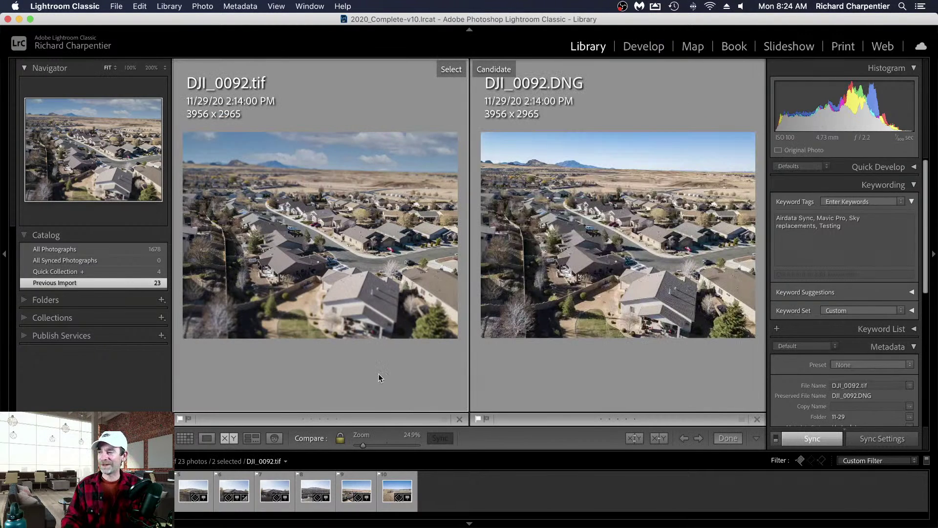
pyautogui.press('Tab')
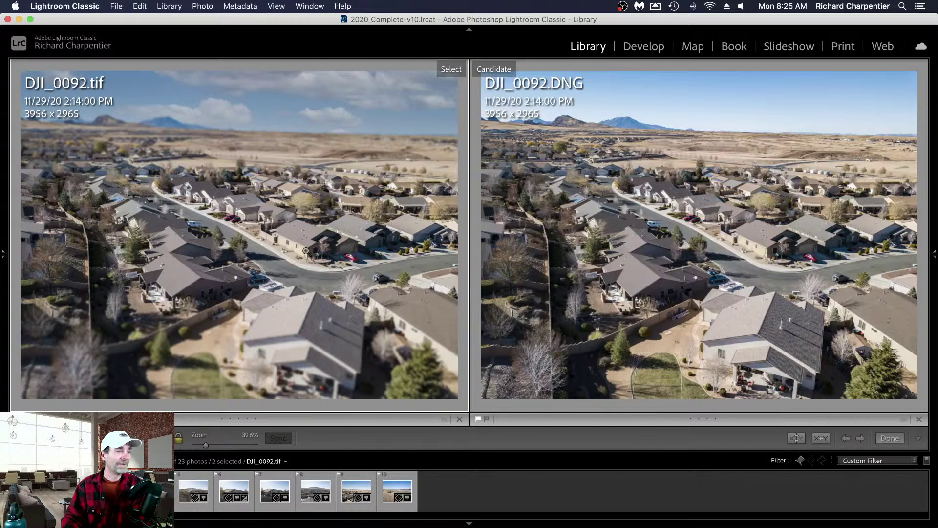
pyautogui.press('g')
pyautogui.press('Tab')
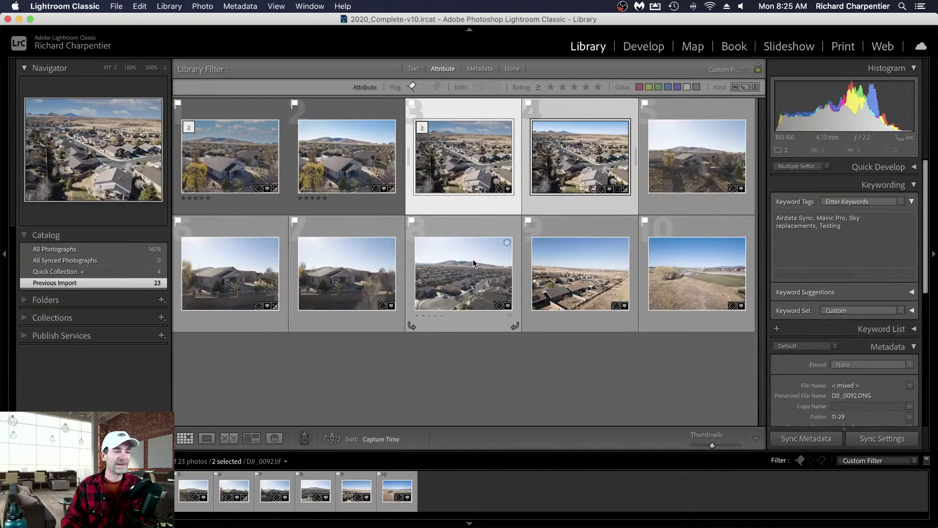
# Step: Open DJI_0094.DNG for developing and set Highlights to -100, Exposure to -0.20, Clarity to +30 and Dehaze to +30
pyautogui.doubleClick(684, 174)
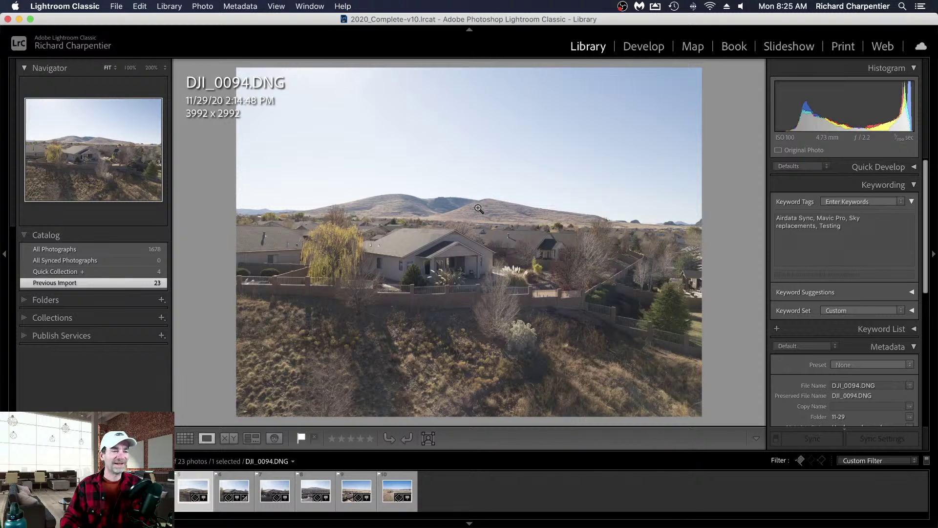
pyautogui.click(658, 48)
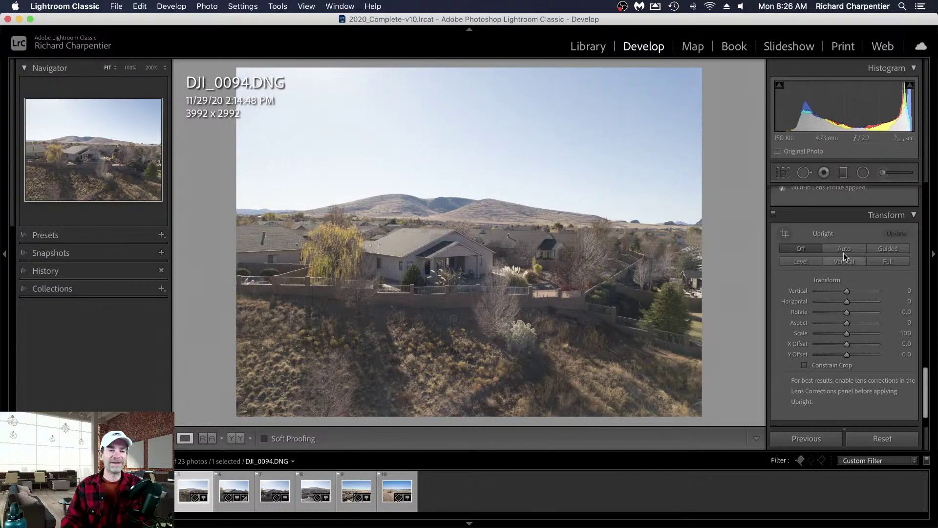
pyautogui.scroll(20, 844, 253)
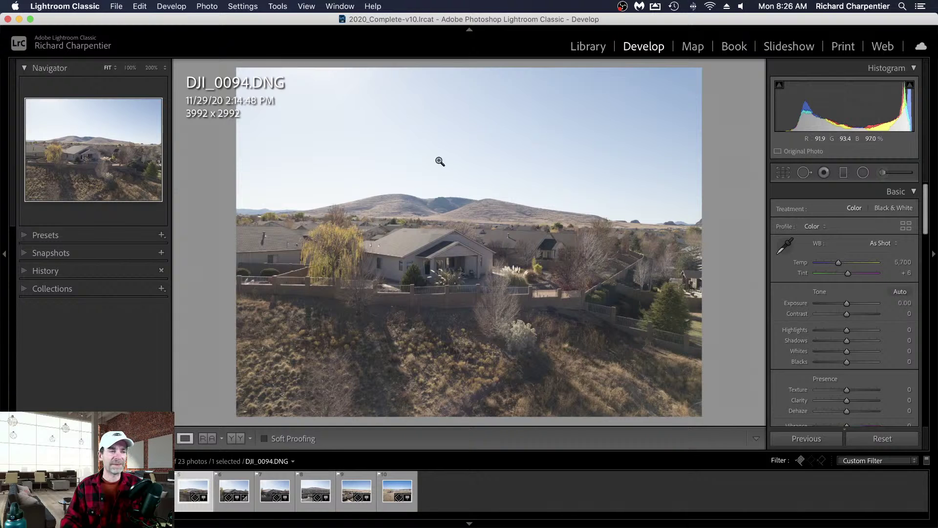
pyautogui.click(818, 336)
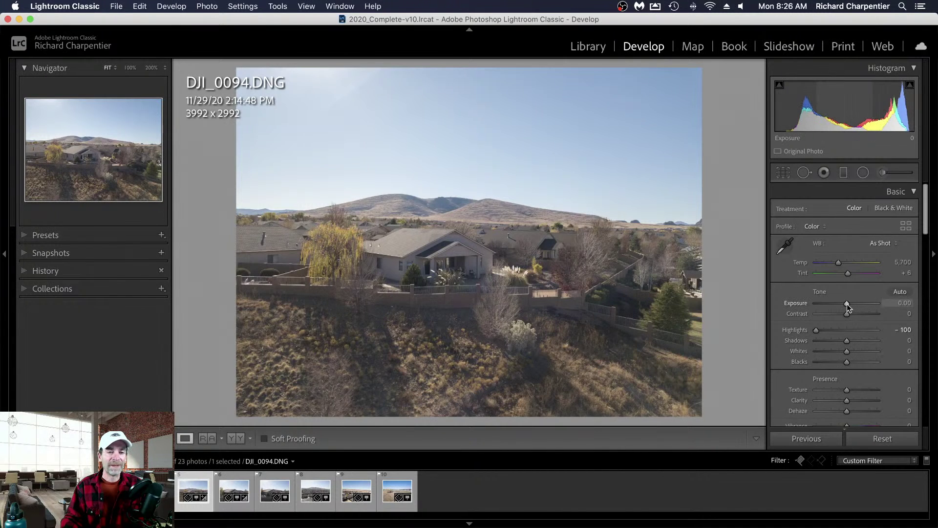
pyautogui.moveTo(846, 304); pyautogui.dragTo(845, 304)
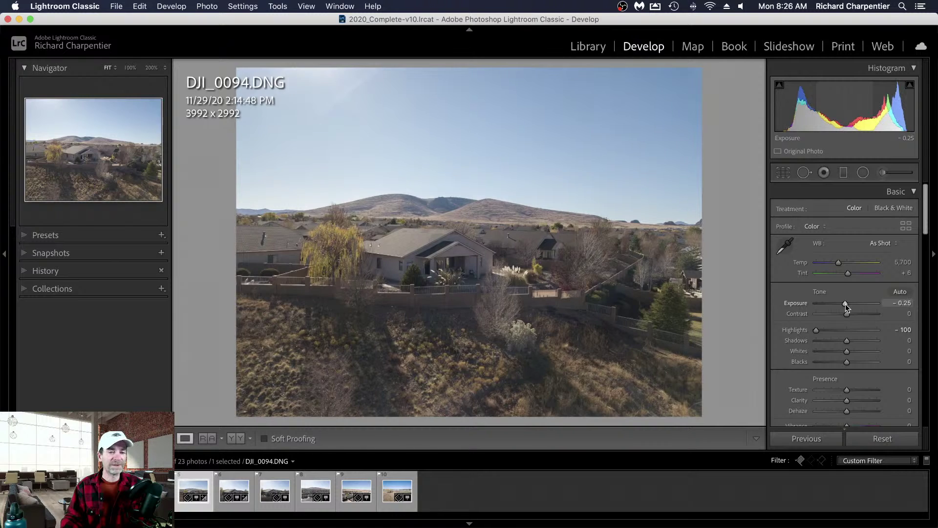
pyautogui.moveTo(858, 403); pyautogui.dragTo(855, 400)
pyautogui.click(855, 411)
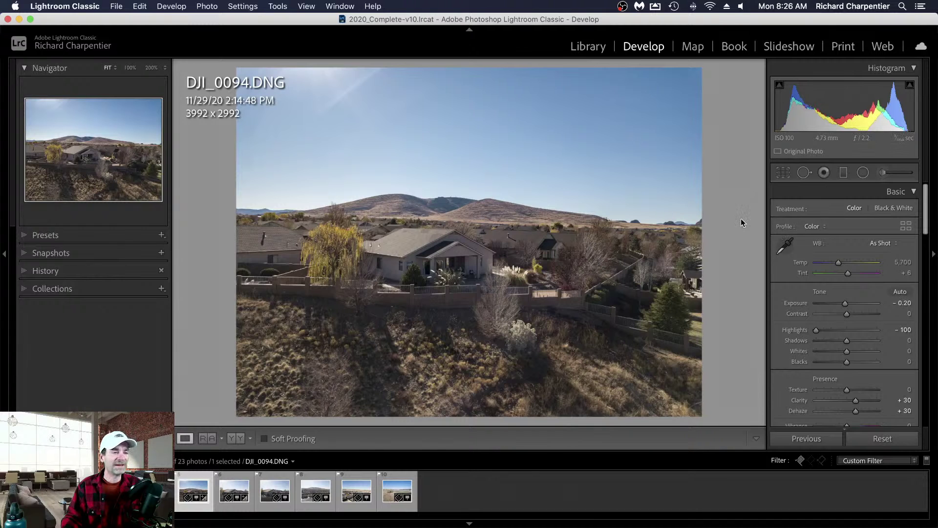
# Step: Set the HSL saturation of DJI_0094.DNG to +19 for Blue and +13 for Aqua
pyautogui.scroll(-5, 796, 267)
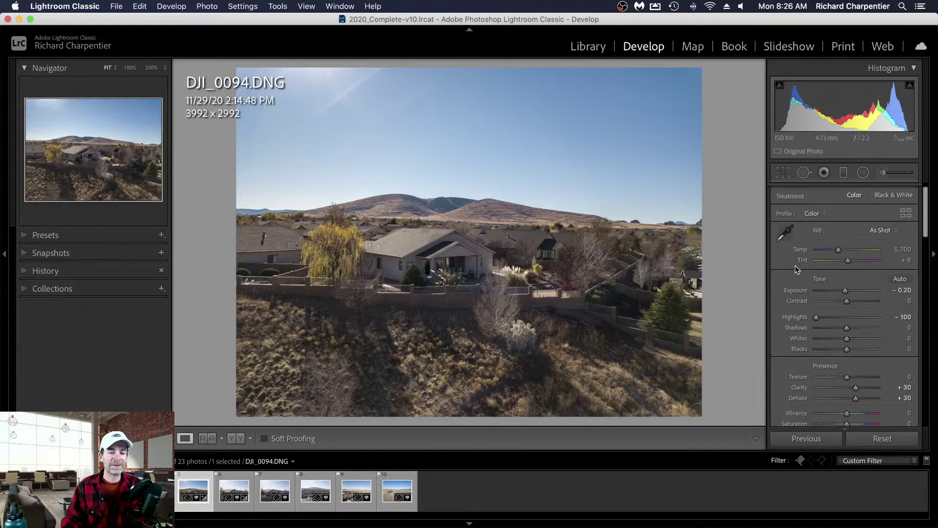
pyautogui.scroll(-3, 795, 265)
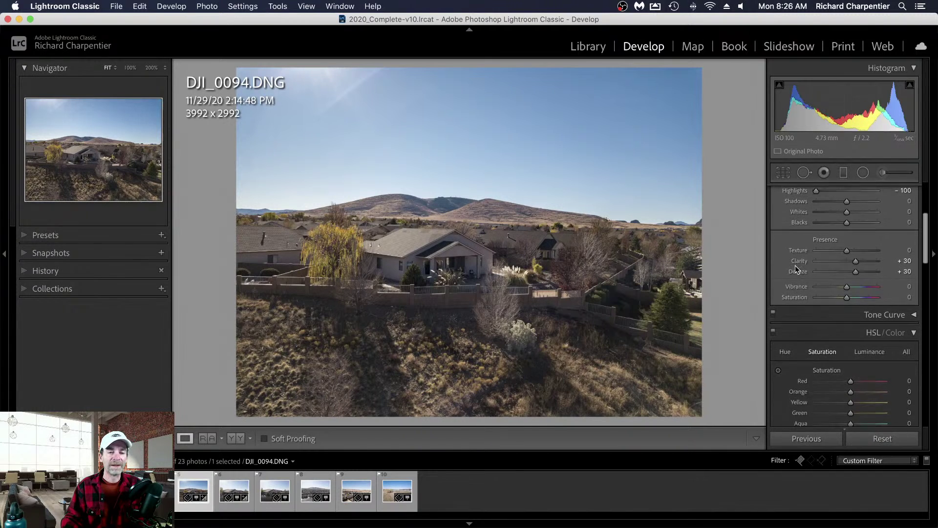
pyautogui.scroll(-3, 839, 285)
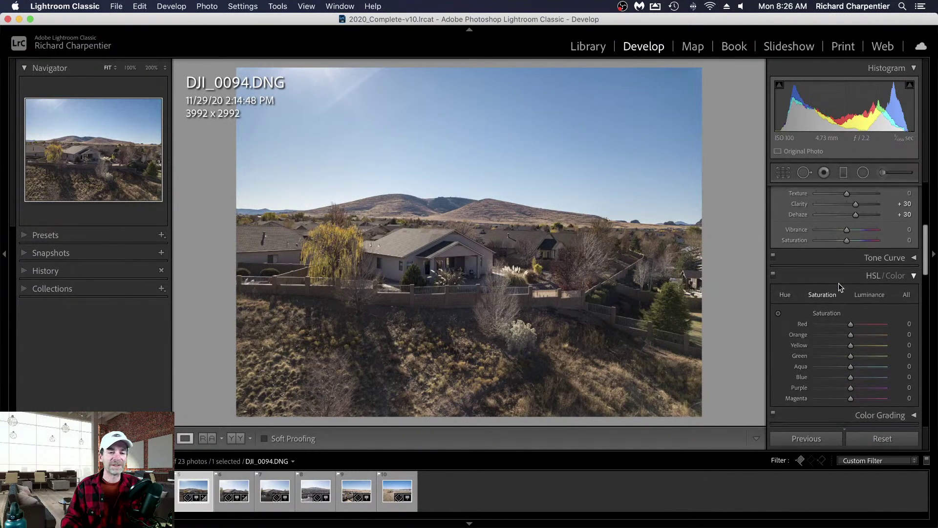
pyautogui.scroll(-1, 825, 285)
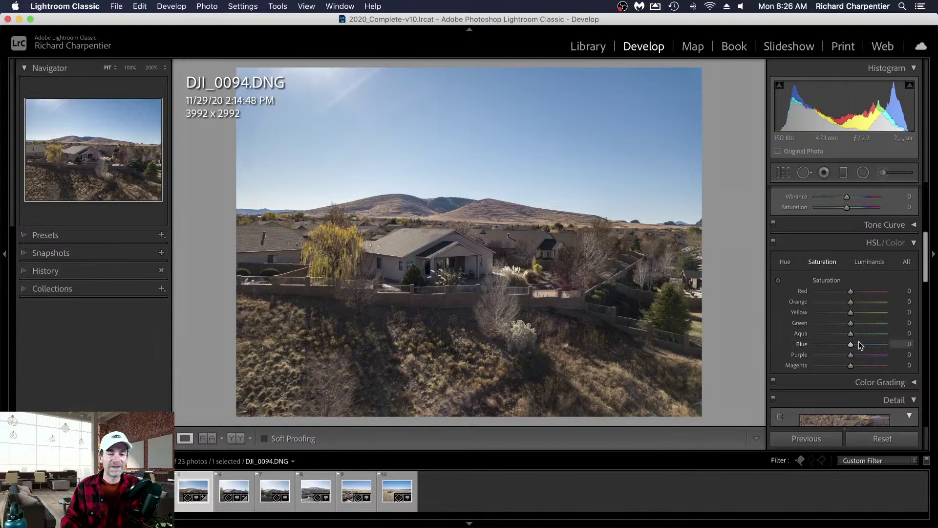
pyautogui.moveTo(852, 346); pyautogui.dragTo(882, 345)
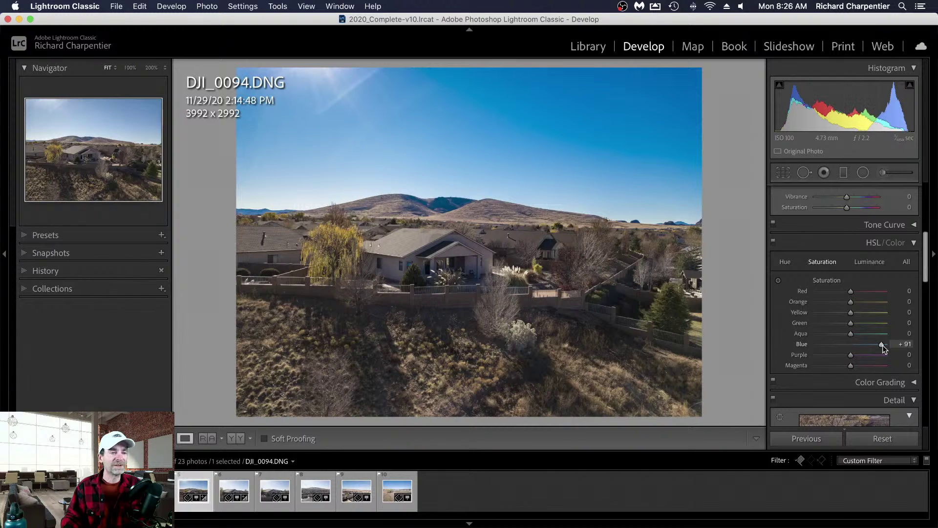
pyautogui.doubleClick(800, 344)
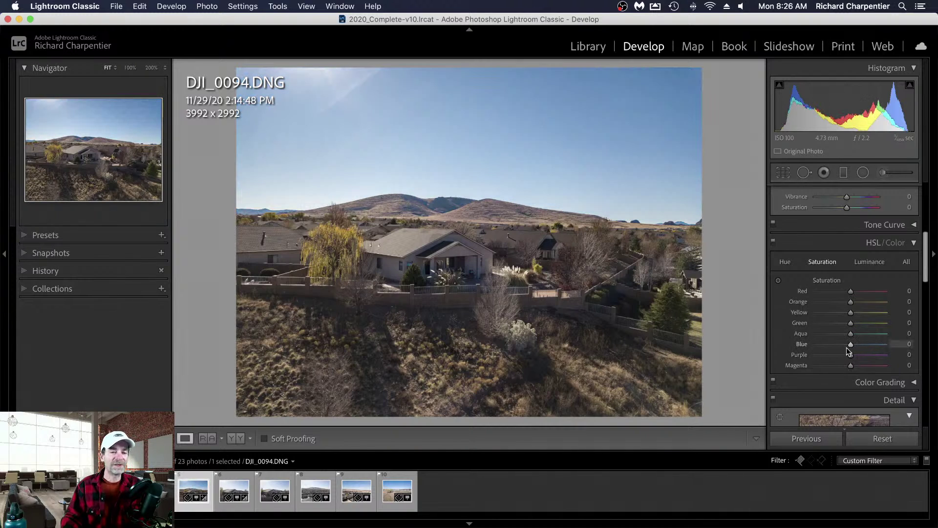
pyautogui.moveTo(851, 345); pyautogui.dragTo(857, 337)
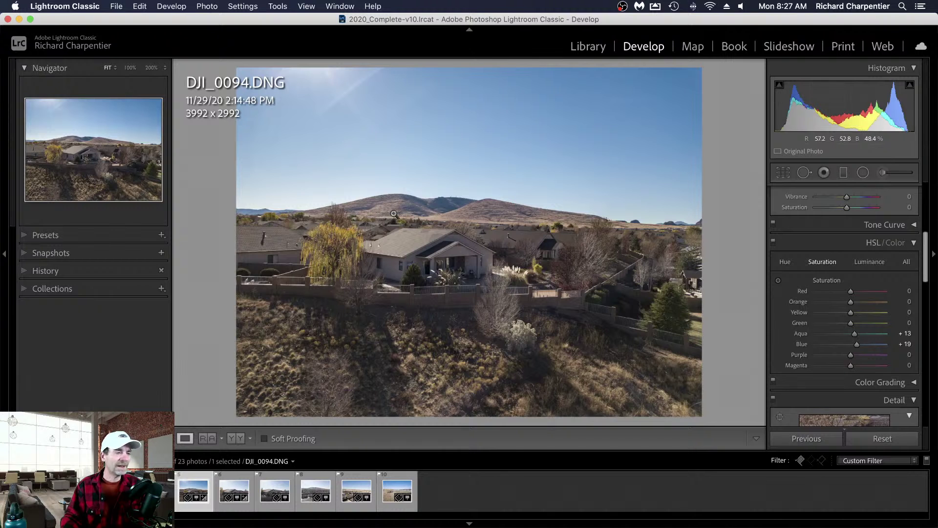
# Step: Compare DJI_0094.DNG before and after its adjustments side by side with the side panels hidden
pyautogui.click(239, 440)
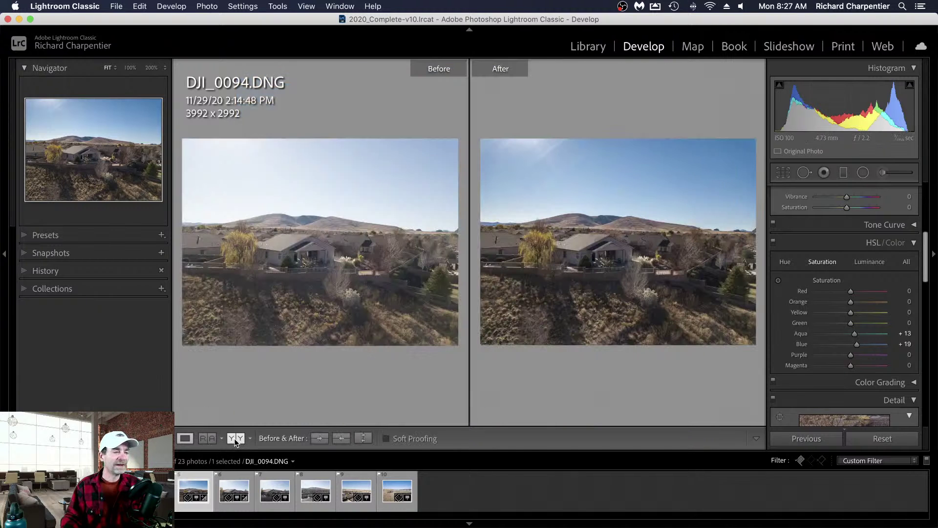
pyautogui.press('Tab')
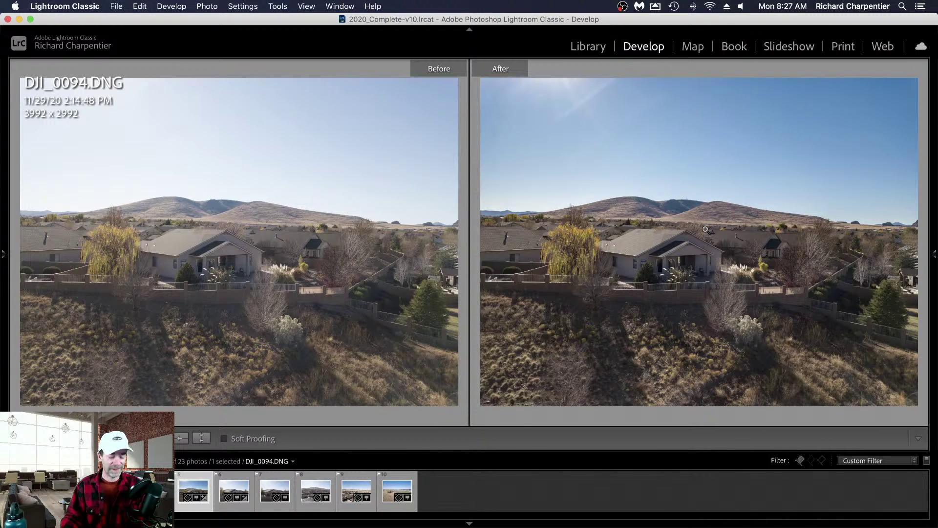
# Step: Go back to the Library thumbnail grid and open DJI_0101.DNG for developing with the side panels shown
pyautogui.press('g')
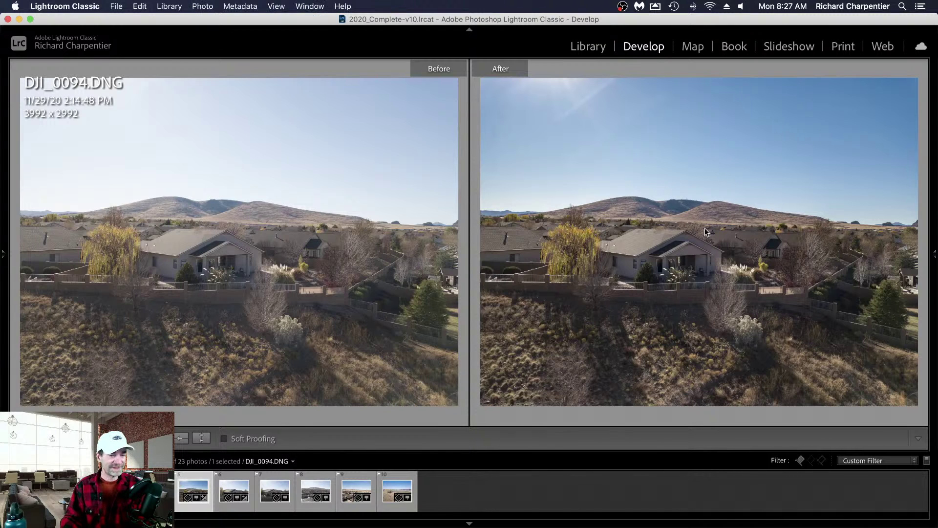
pyautogui.press('Tab')
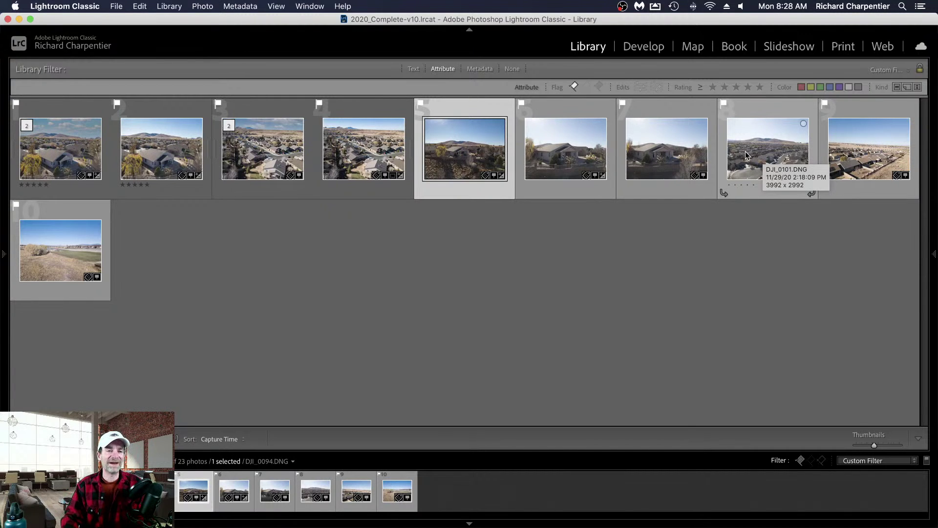
pyautogui.doubleClick(761, 142)
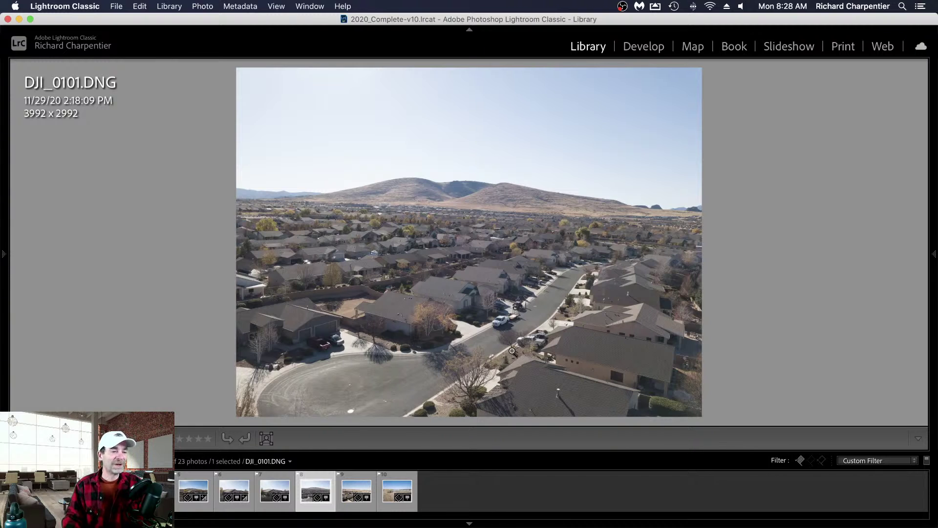
pyautogui.press('Tab')
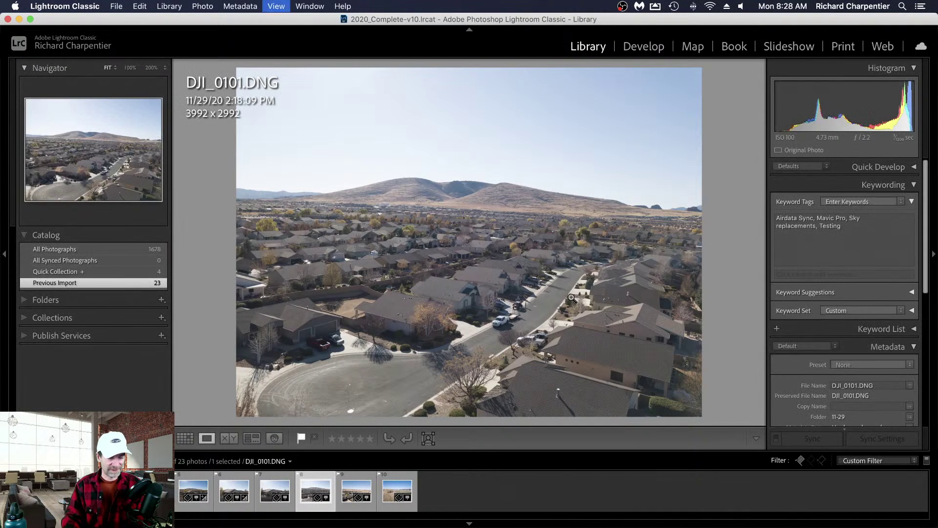
pyautogui.press('d')
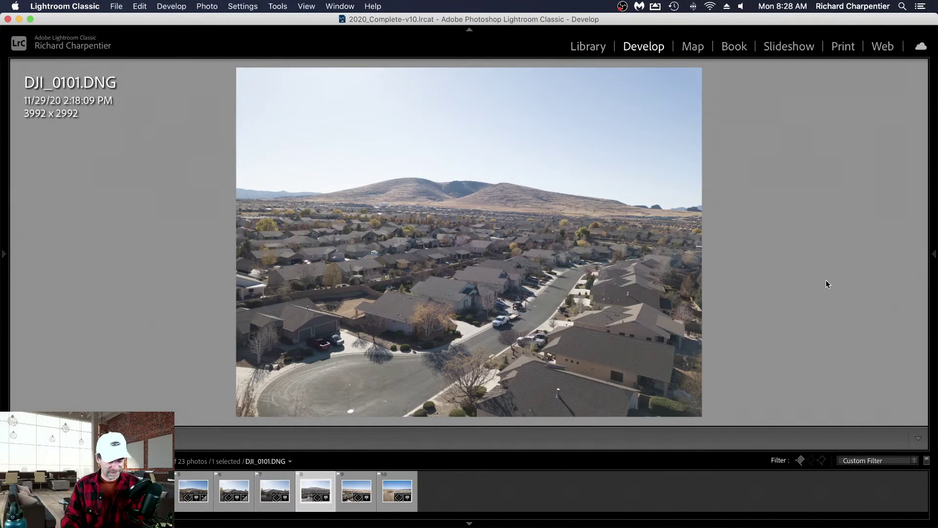
pyautogui.press('Tab')
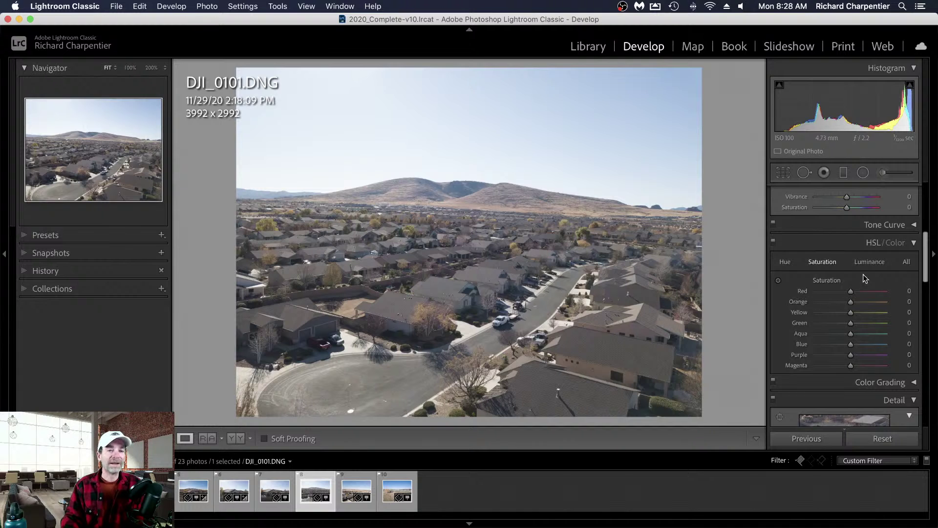
# Step: Set Highlights of DJI_0101.DNG to -100, try Whites at -100 and reset Whites to 0
pyautogui.scroll(10, 864, 239)
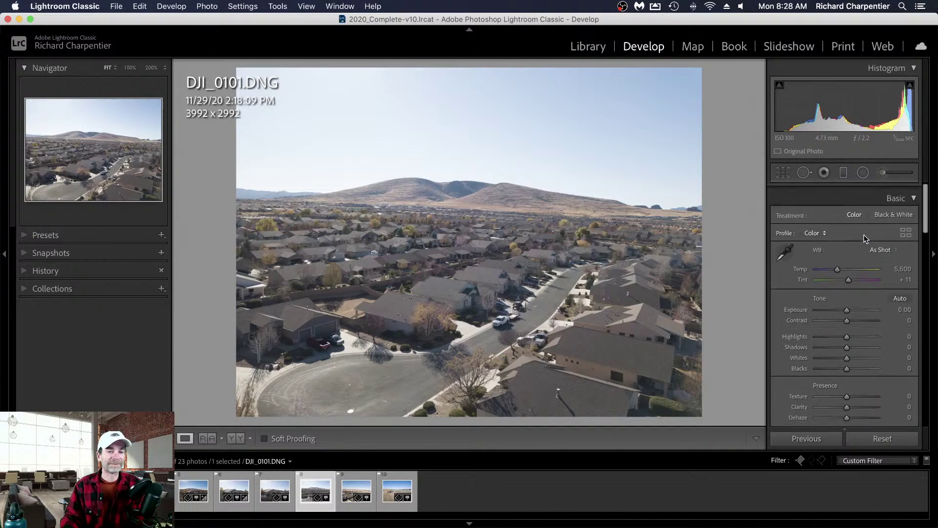
pyautogui.click(814, 330)
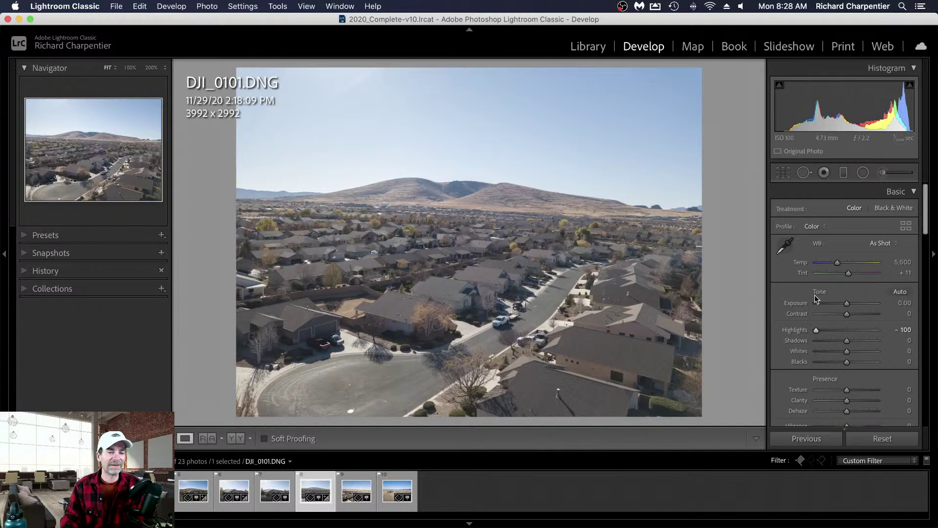
pyautogui.click(815, 352)
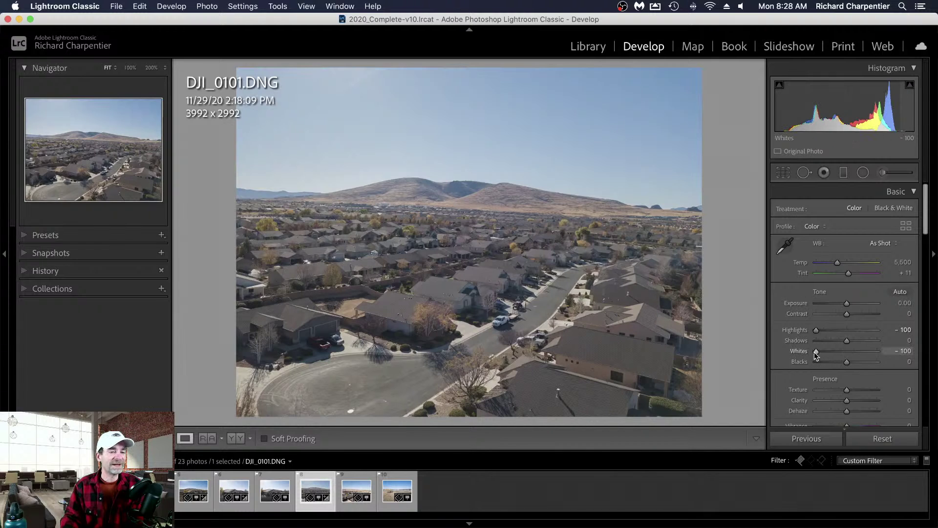
pyautogui.doubleClick(803, 354)
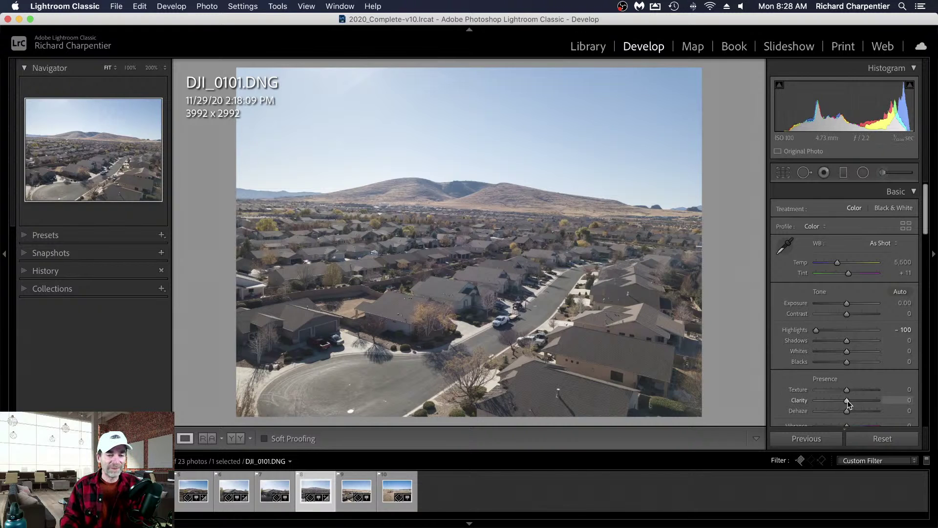
# Step: Set Clarity to +20, Dehaze to +22 and Vibrance to +15 for DJI_0101.DNG
pyautogui.moveTo(847, 400); pyautogui.dragTo(853, 402)
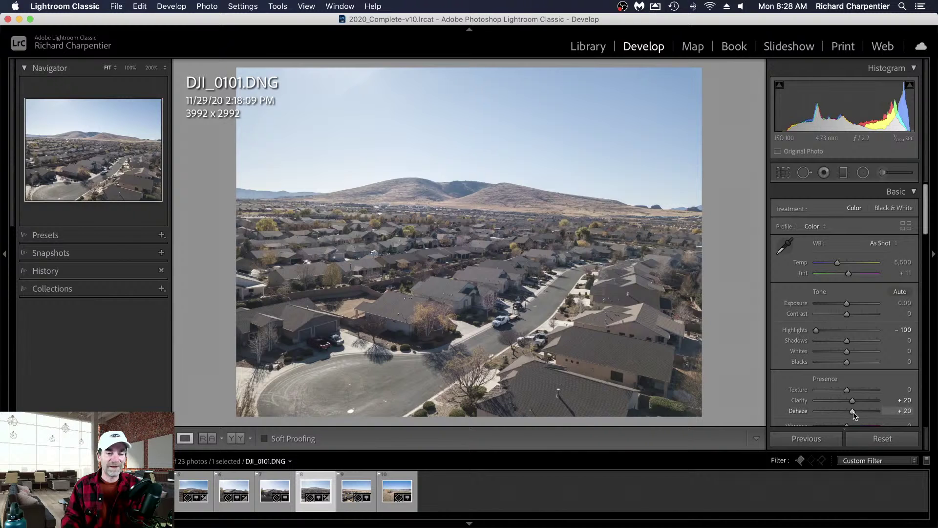
pyautogui.moveTo(853, 412); pyautogui.dragTo(854, 411)
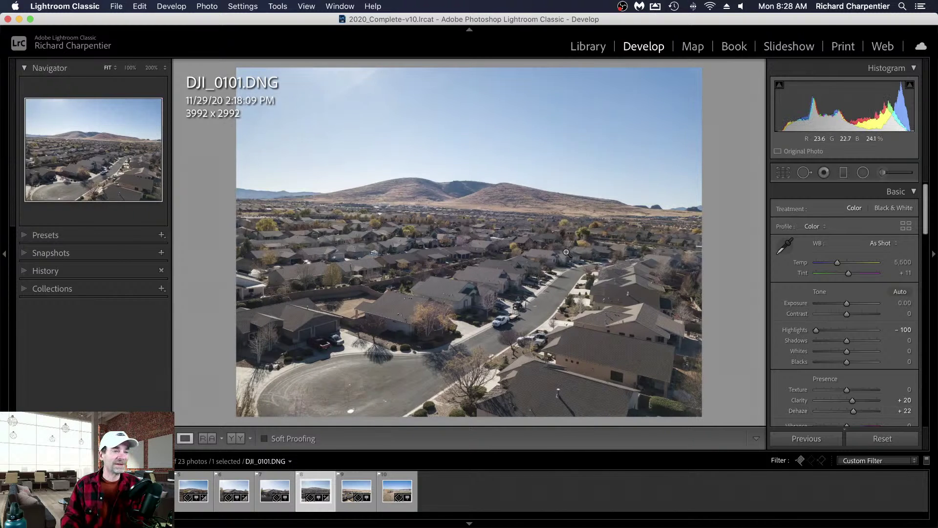
pyautogui.scroll(-5, 806, 227)
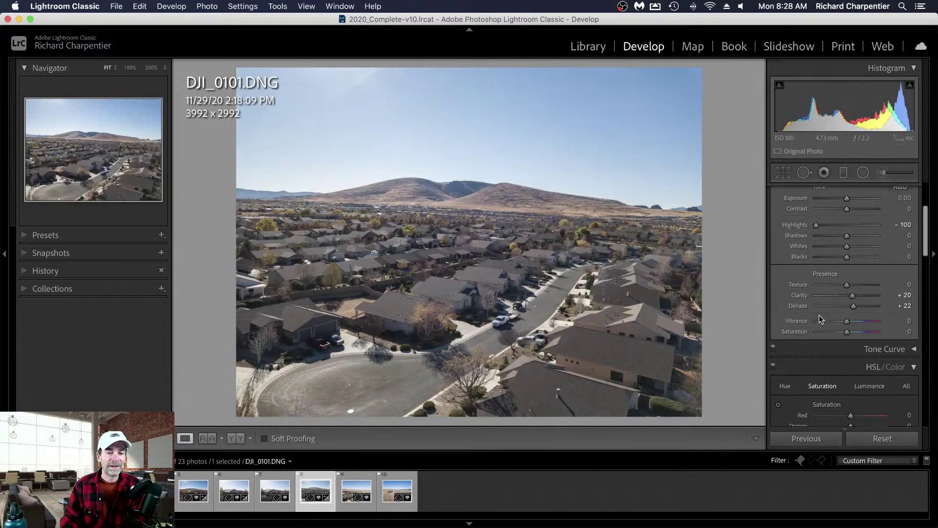
pyautogui.moveTo(847, 320); pyautogui.dragTo(851, 326)
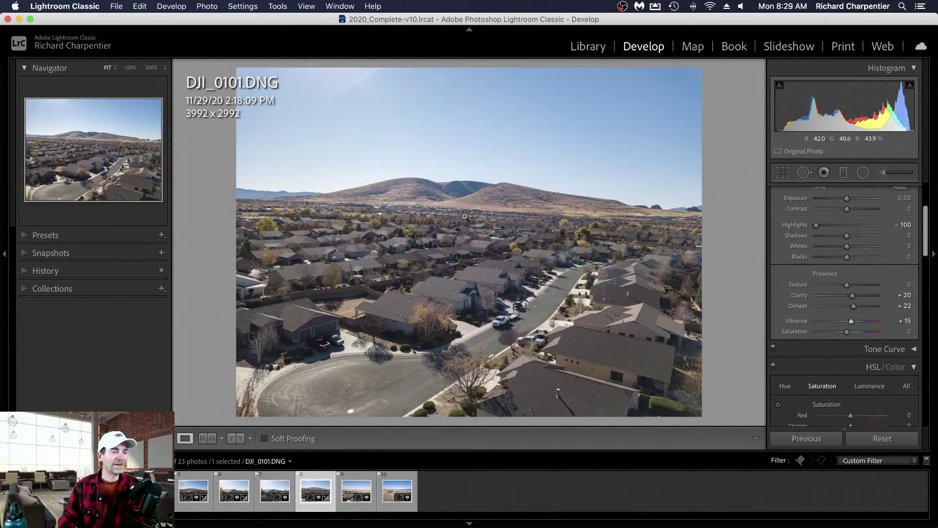
# Step: Send the developed DJI_0101.DNG to Adobe Photoshop 2021 for editing
pyautogui.rightClick(413, 209)
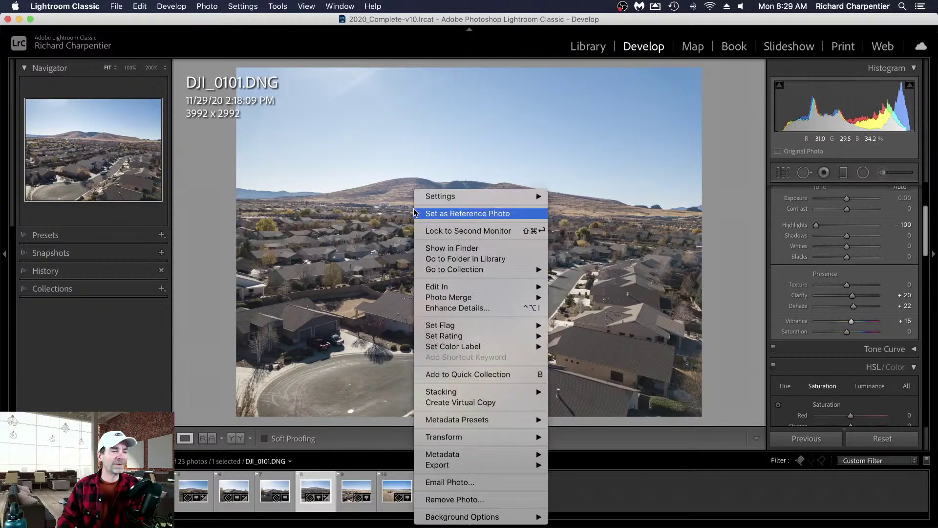
pyautogui.moveTo(535, 287)
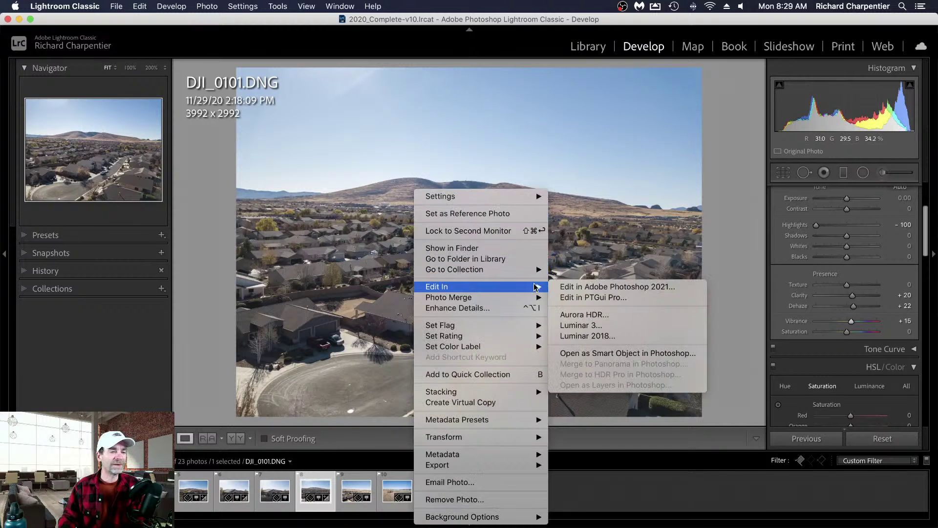
pyautogui.click(634, 288)
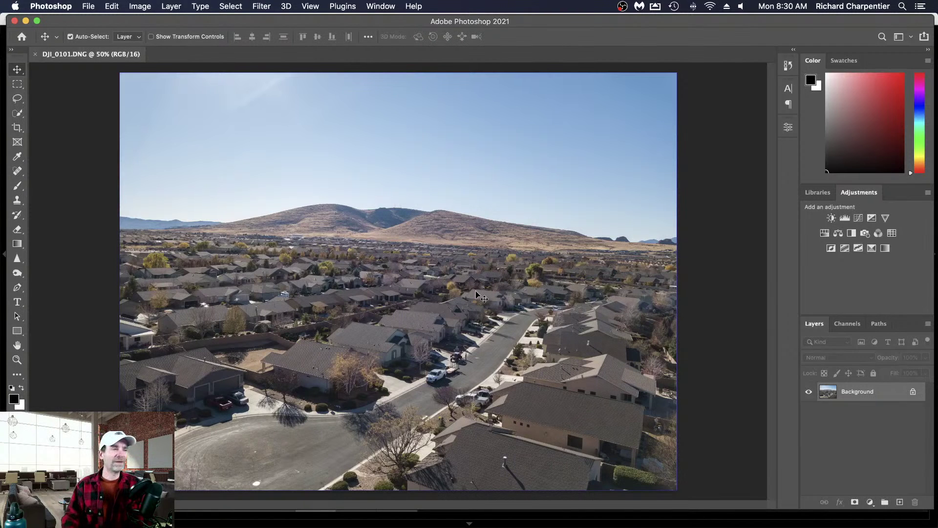
# Step: Replace the sky above the hills using the white-cloud preset from Blue Skies, with Fade Edge 100, Scale 100 and output to New Layers
pyautogui.click(112, 7)
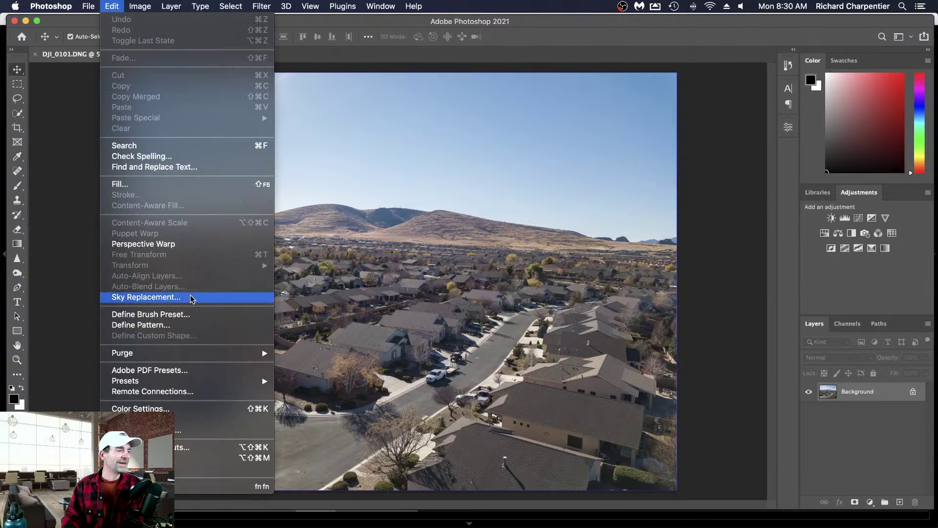
pyautogui.click(146, 297)
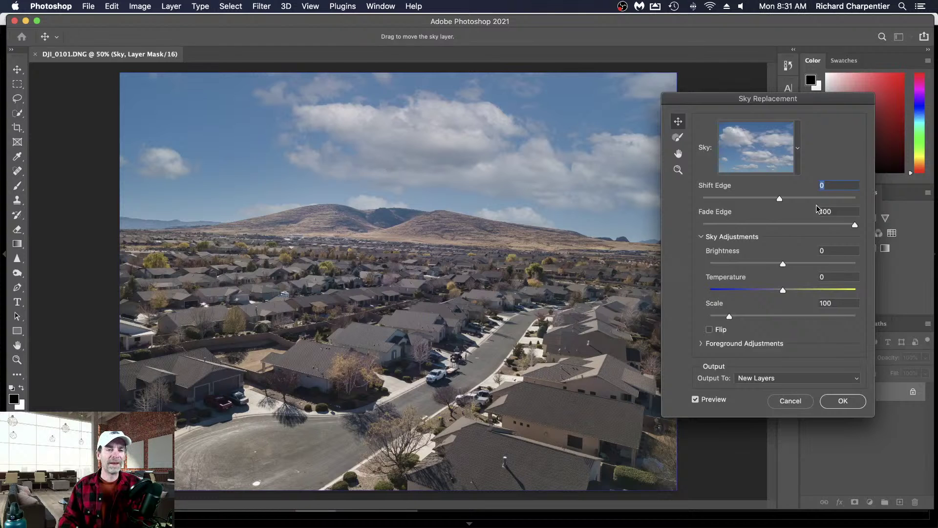
pyautogui.click(798, 151)
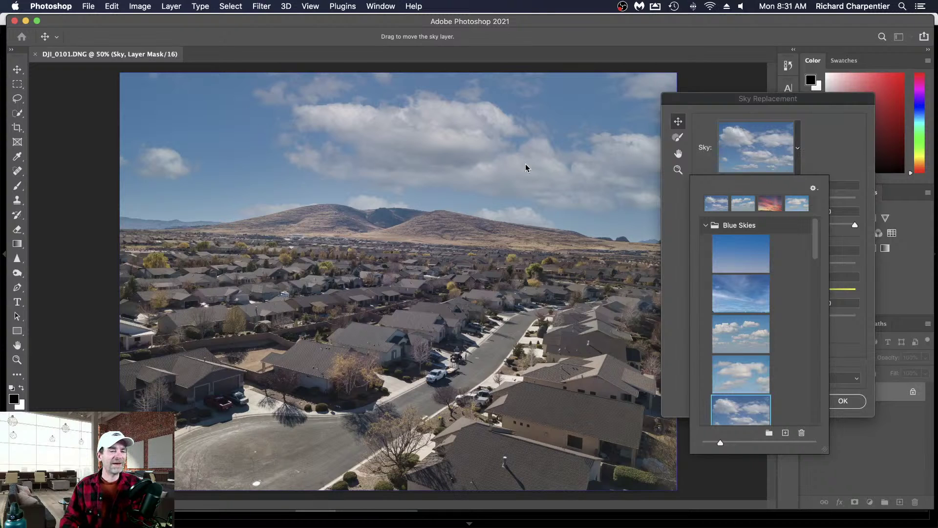
pyautogui.click(797, 150)
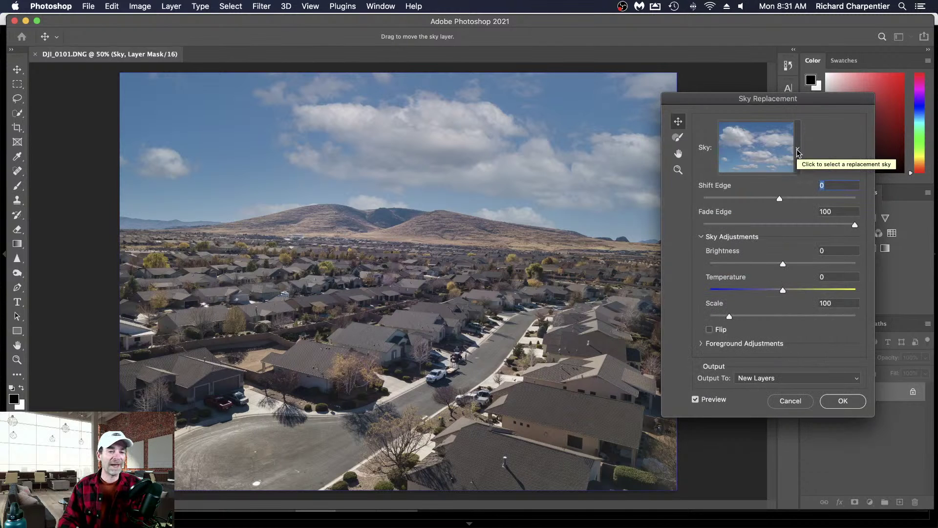
pyautogui.click(797, 150)
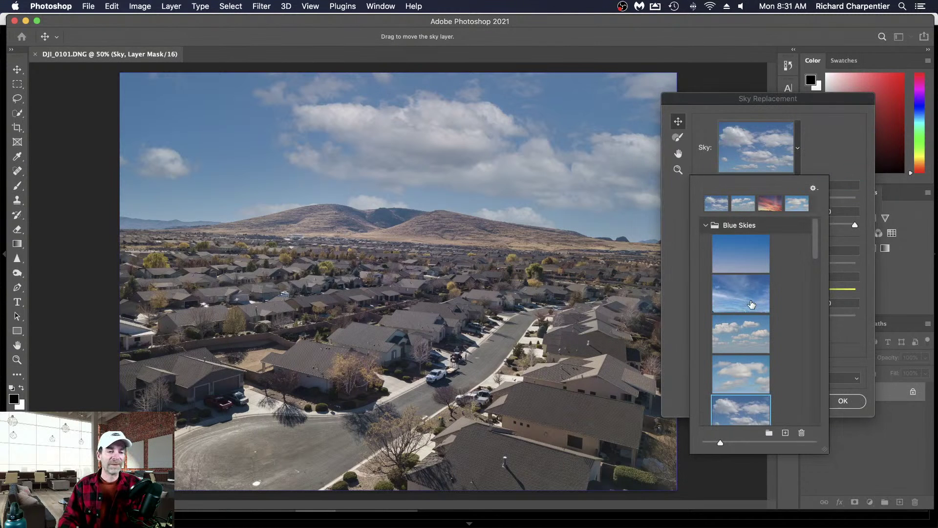
pyautogui.scroll(-2, 753, 306)
pyautogui.scroll(-2, 755, 307)
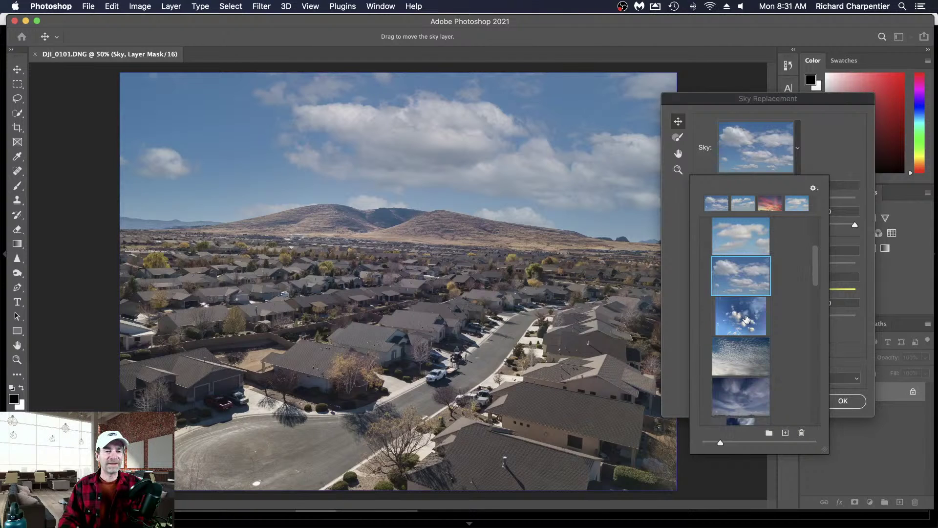
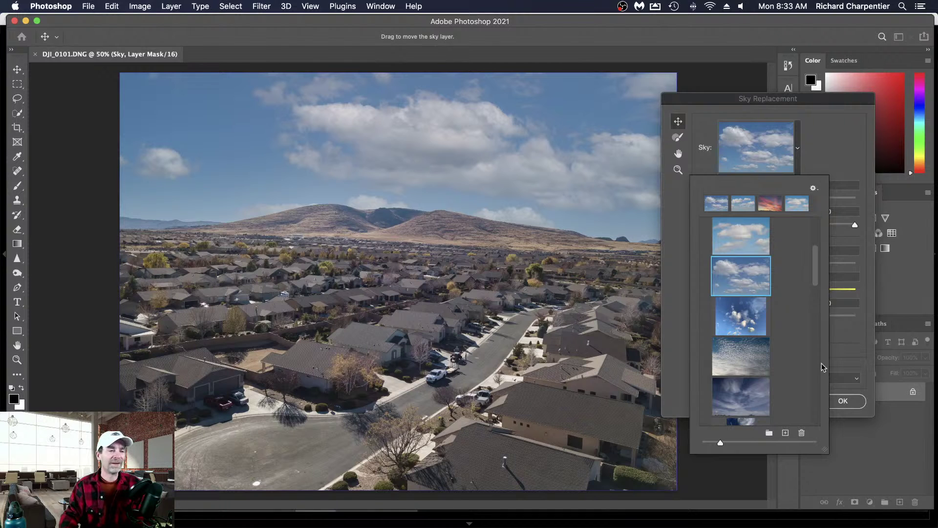
pyautogui.click(861, 348)
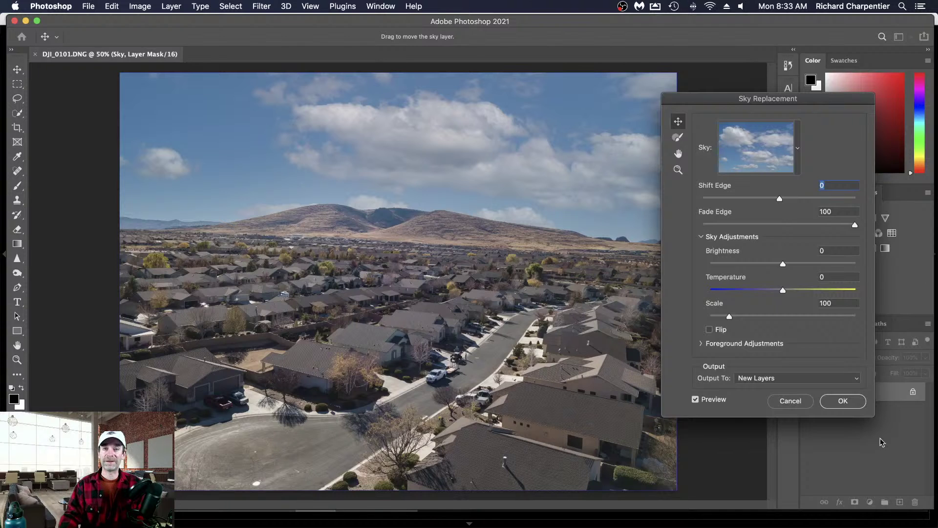
pyautogui.click(844, 401)
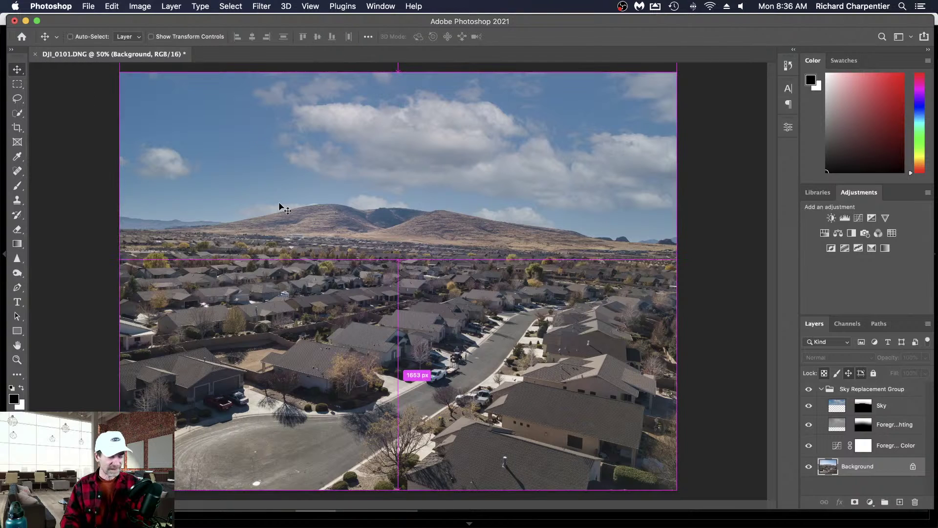
# Step: Save the sky-replaced photo as DJI_0101.tif, close it and quit Photoshop to return to Lightroom Classic
pyautogui.press('super+s')
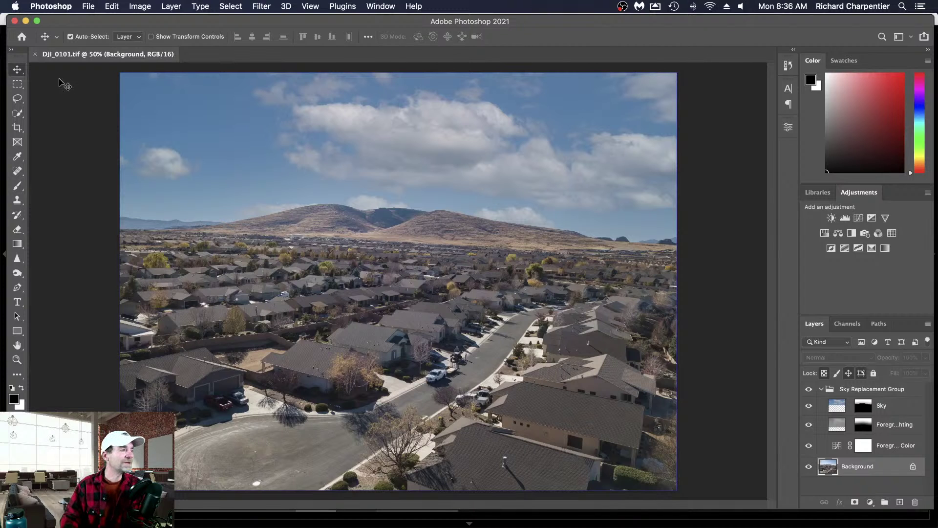
pyautogui.click(36, 54)
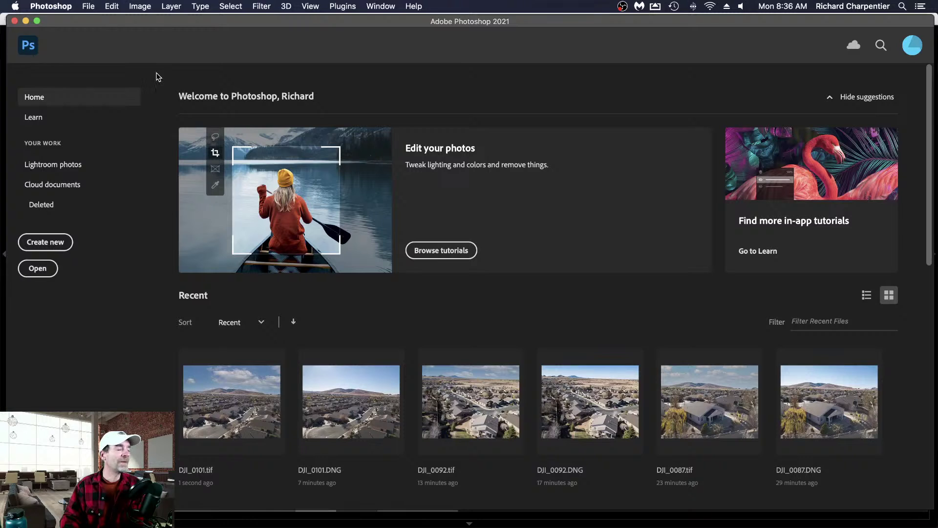
pyautogui.click(66, 6)
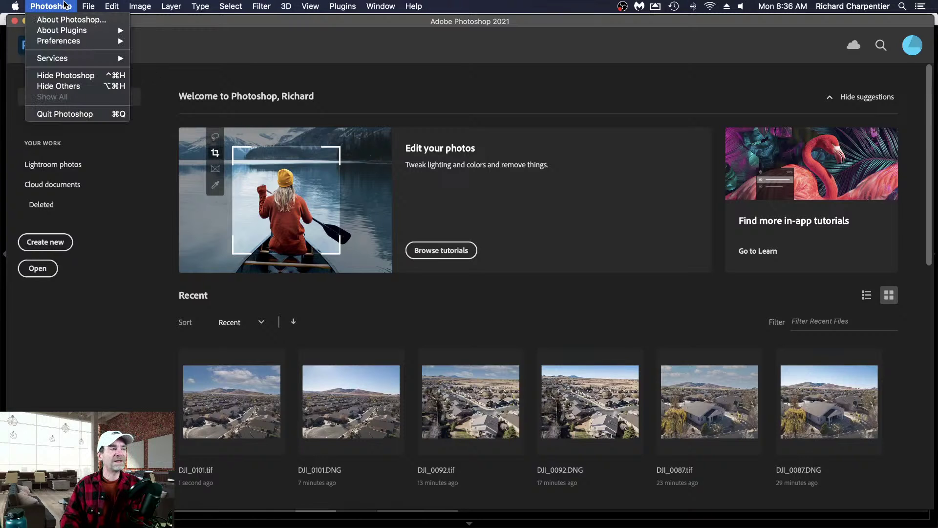
pyautogui.click(86, 113)
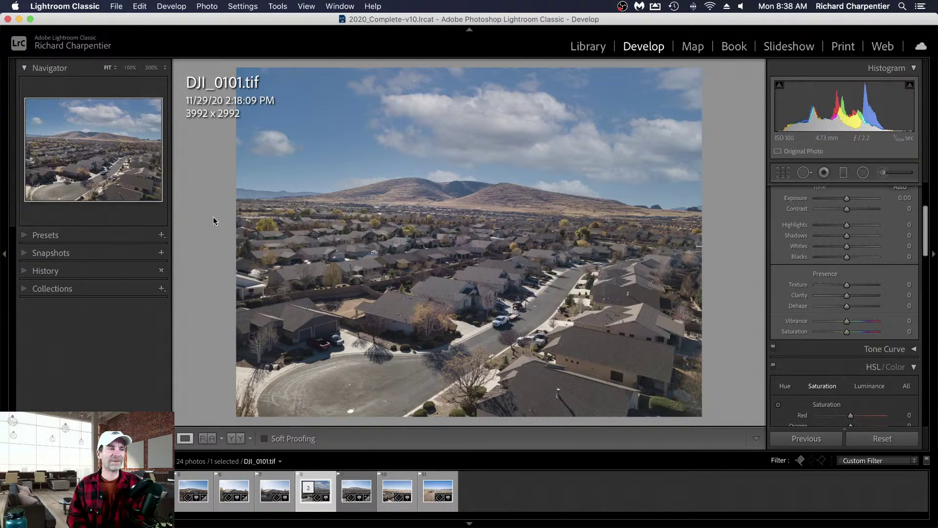
pyautogui.rightClick(468, 175)
pyautogui.moveTo(546, 277)
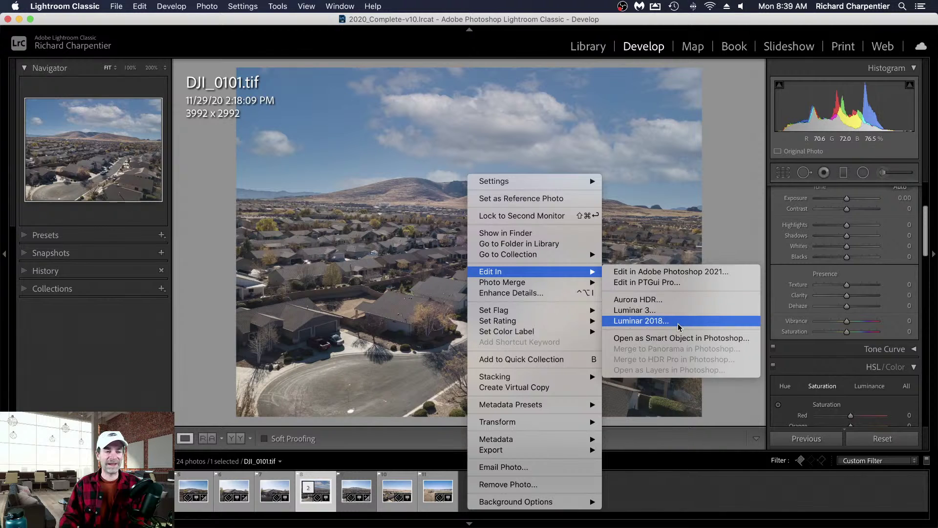
pyautogui.click(741, 119)
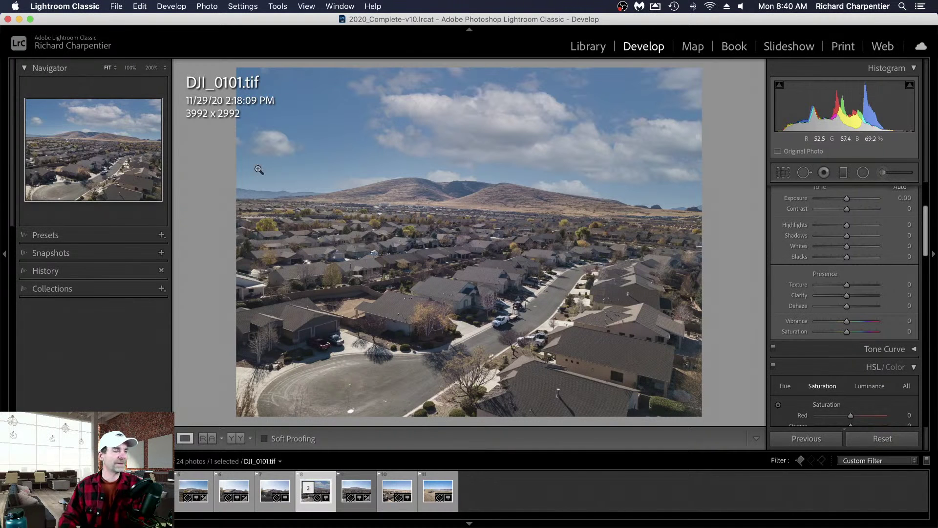
# Step: View DJI_0092.tif enlarged from the Library grid, then return to the thumbnails and clear the photo selection
pyautogui.press('g')
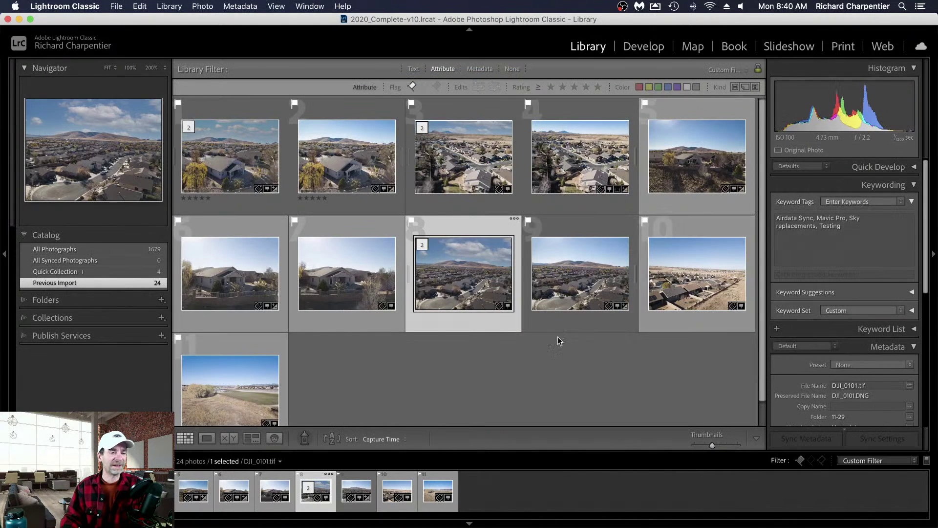
pyautogui.scroll(-1, 545, 351)
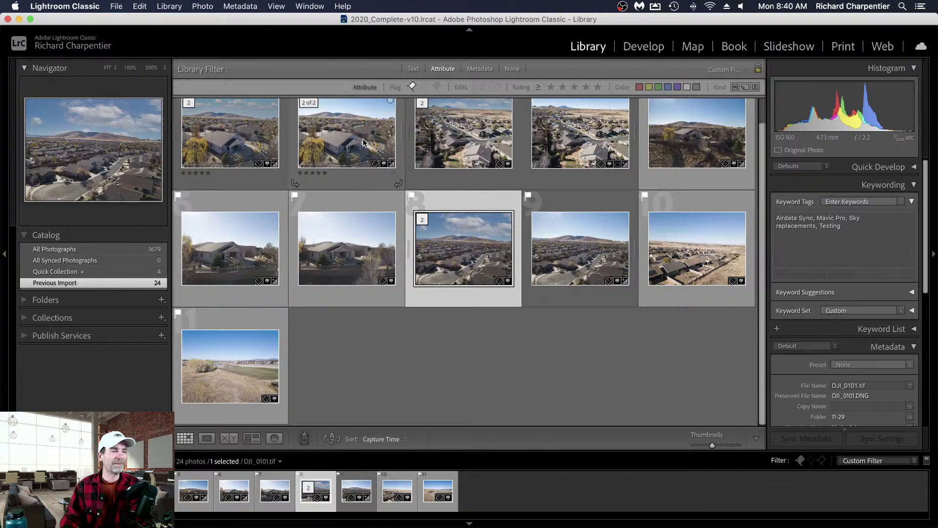
pyautogui.scroll(1, 511, 178)
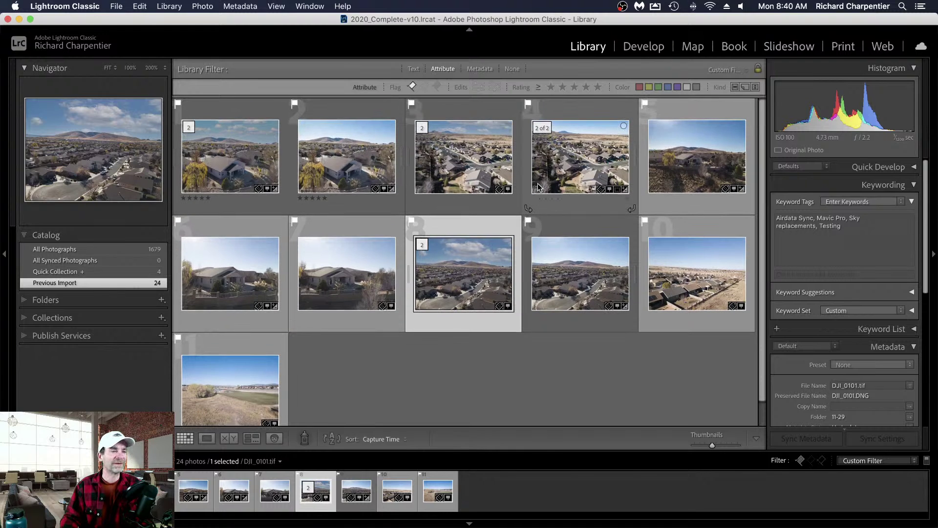
pyautogui.doubleClick(482, 147)
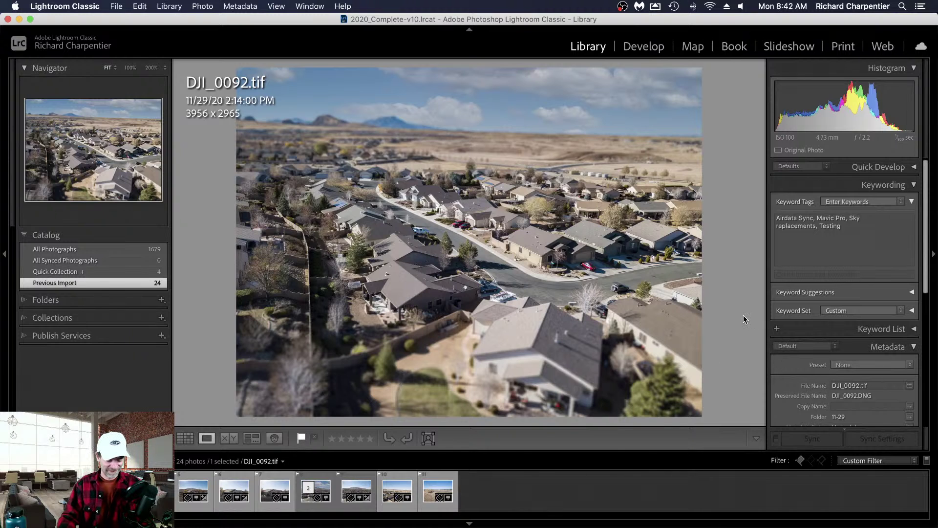
pyautogui.press('g')
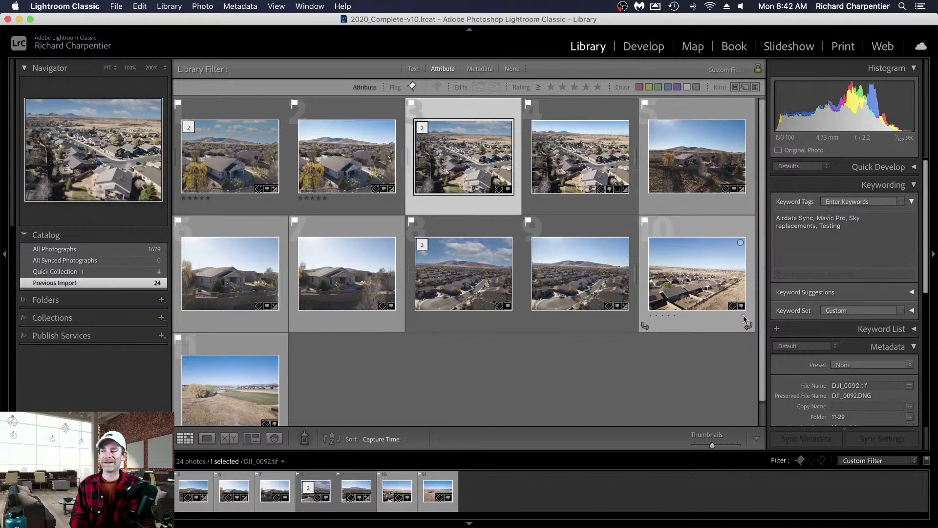
pyautogui.click(458, 384)
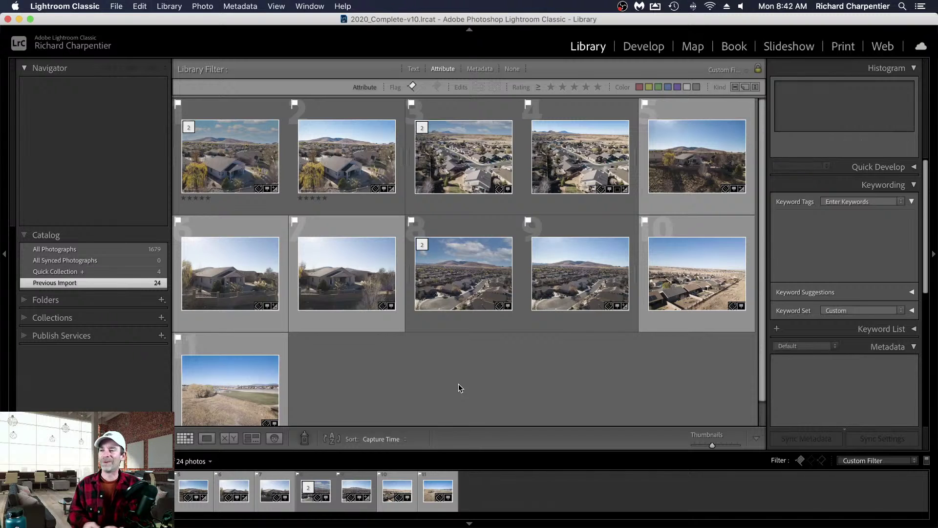